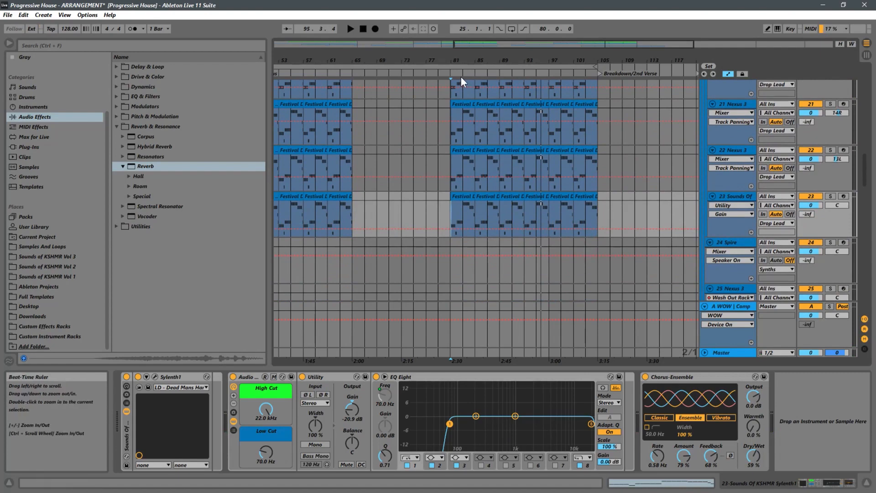
Step: Look over the drop lead clips and neighbouring synth tracks around bars 65 to 105
left_click_drag(447, 61, 500, 41)
scroll(458, 157, "down", 3)
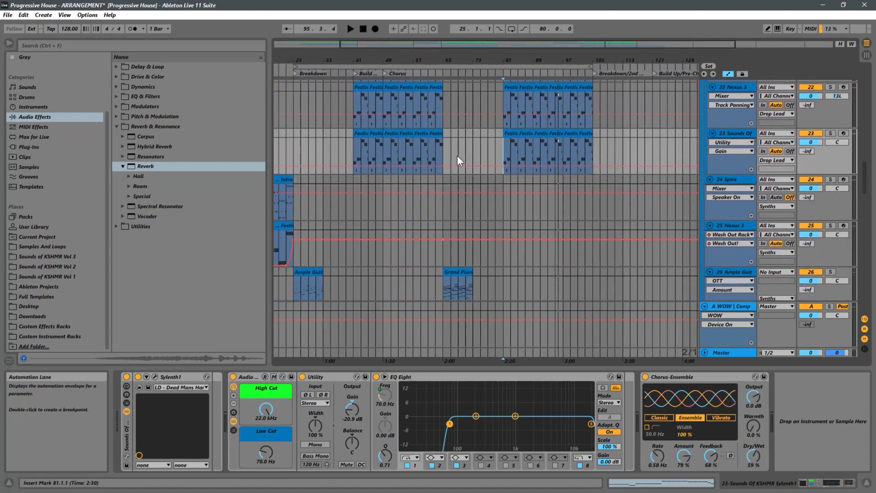
left_click(444, 240)
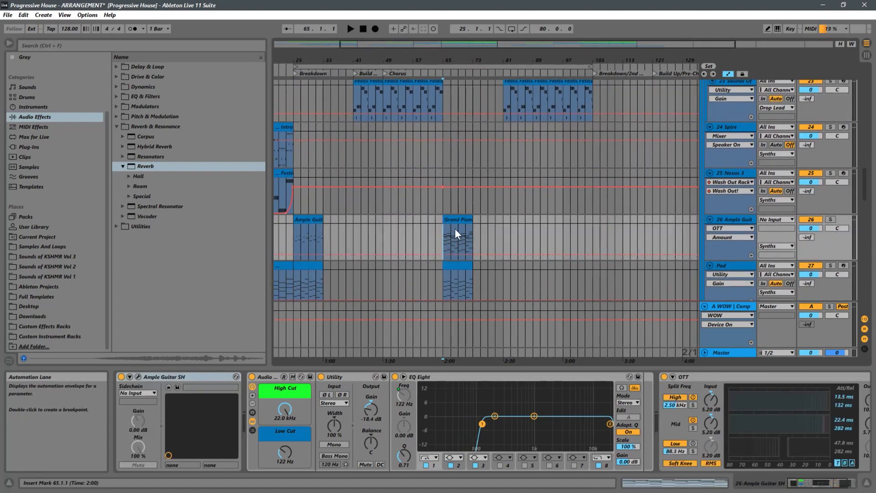
left_click(502, 231)
scroll(503, 229, "up", 3)
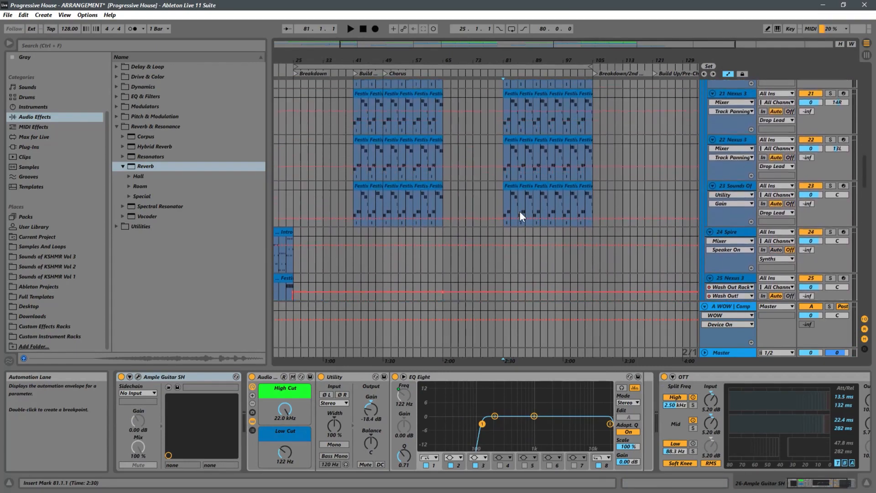
scroll(503, 228, "up", 1)
left_click(503, 228)
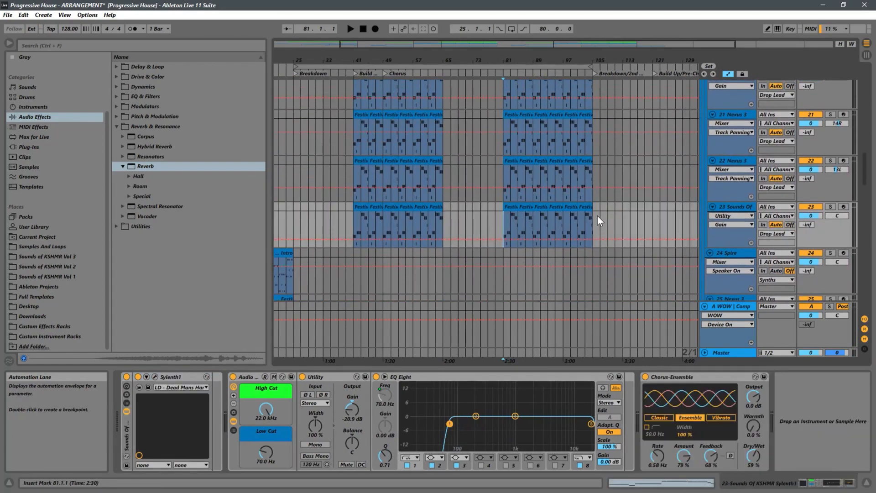
left_click_drag(582, 61, 590, 98)
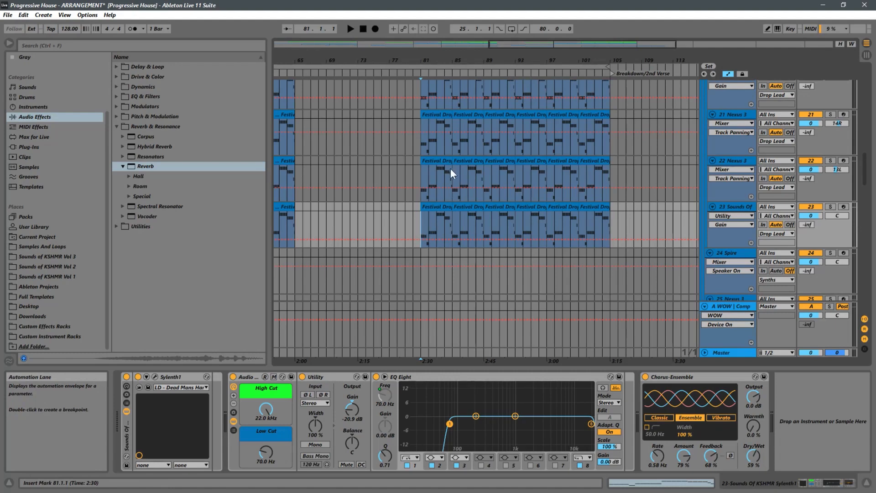
Step: Play the drop lead from bar 81, then from about bar 88
left_click(420, 184)
key("space")
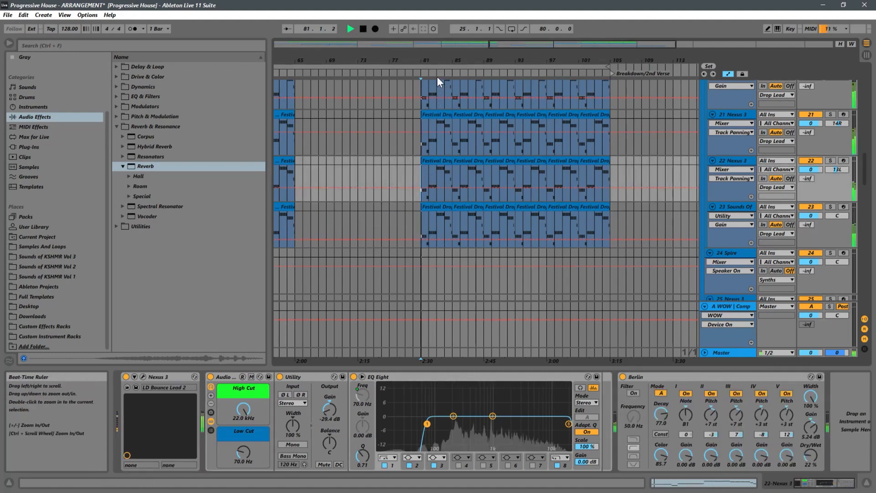
left_click(478, 225)
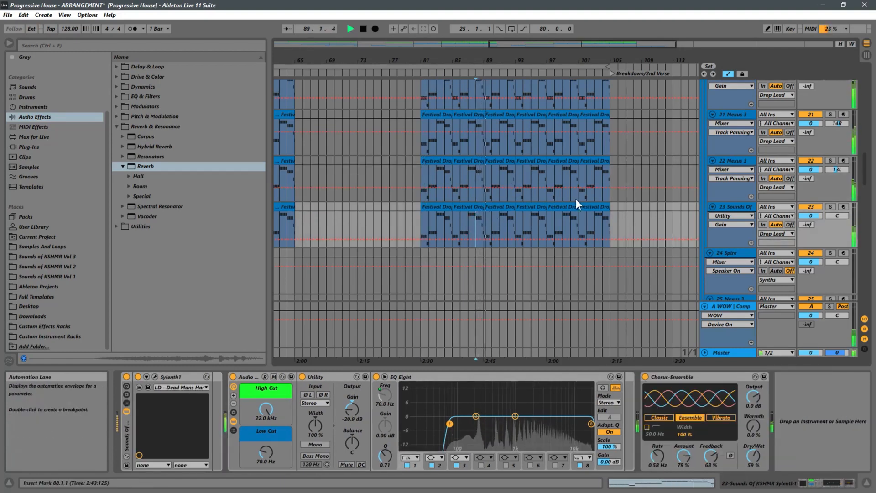
Step: Find the bass clips that enter at bar 89 and play the arrangement from there, then stop playback
scroll(575, 201, "down", 8)
scroll(573, 204, "down", 10)
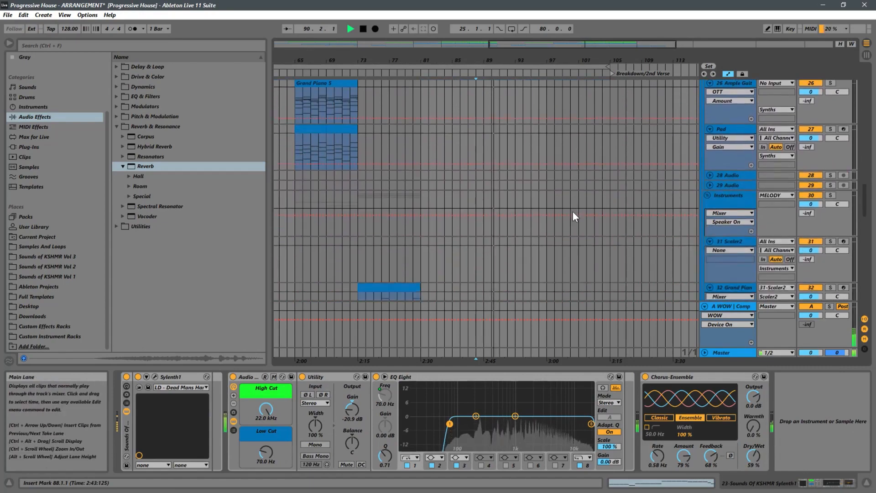
scroll(583, 223, "down", 6)
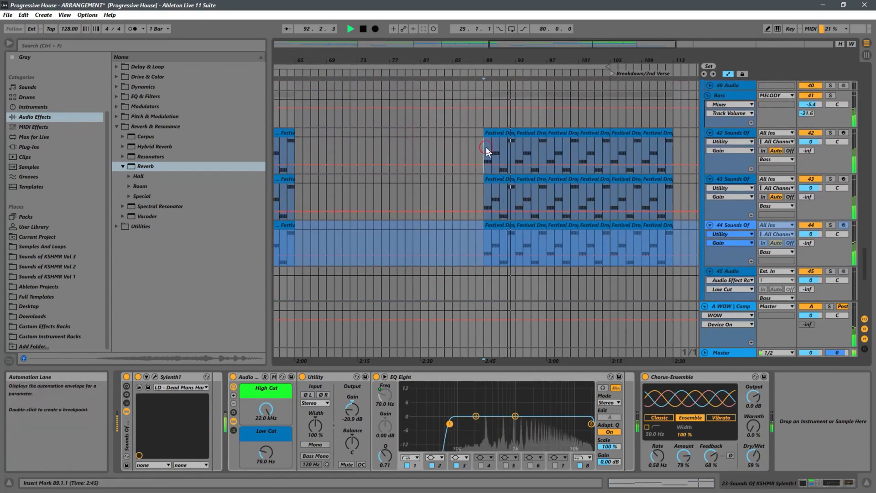
left_click(486, 146)
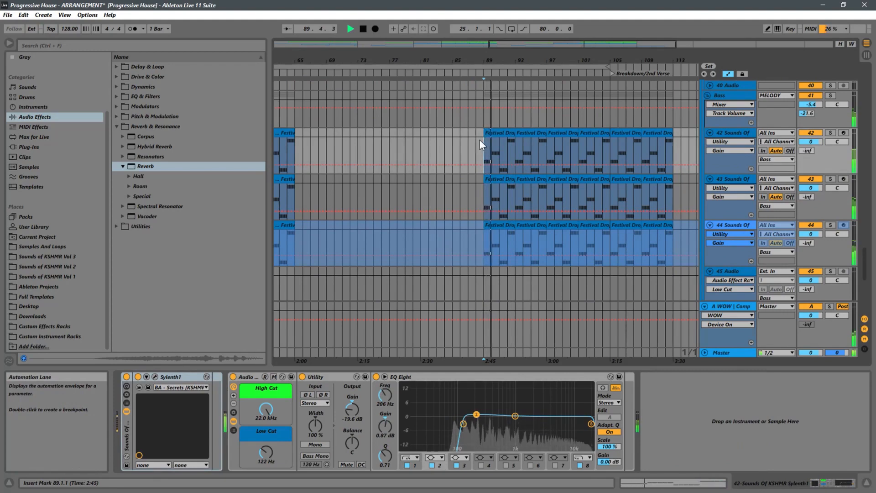
left_click(474, 136)
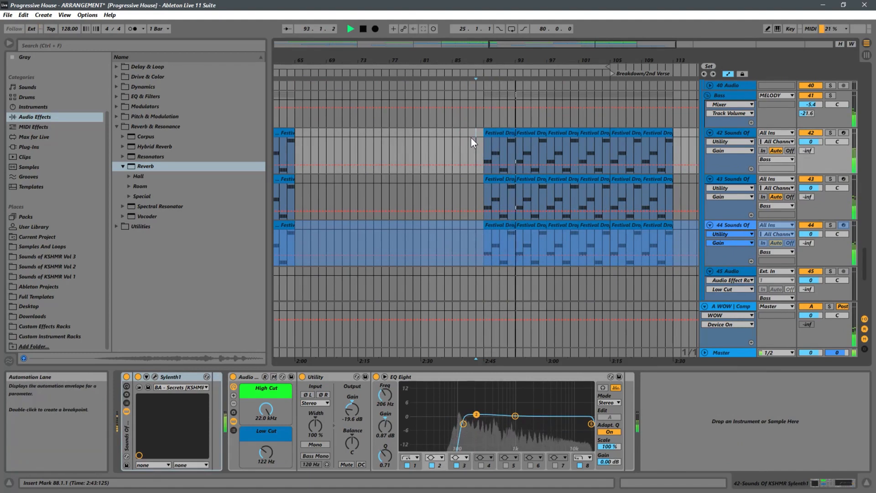
scroll(470, 139, "down", 8)
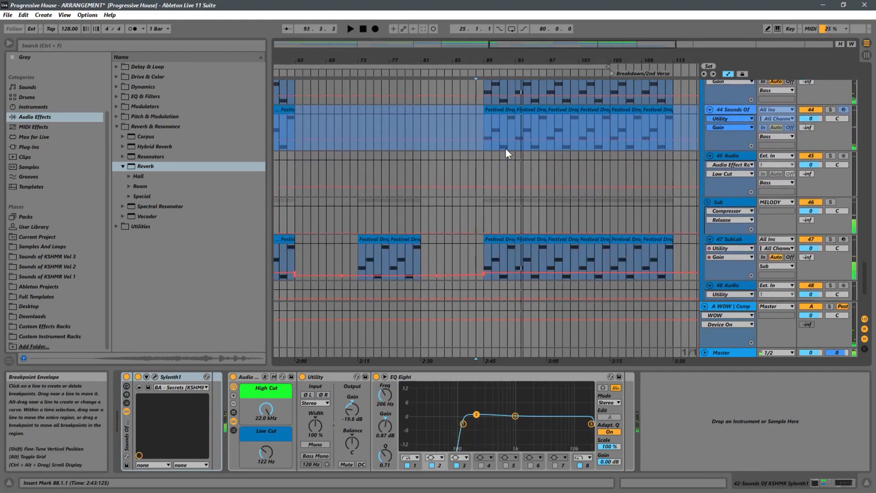
Step: Insert a new MIDI track directly below the 24 Spire track in the Synths group
scroll(493, 160, "up", 10)
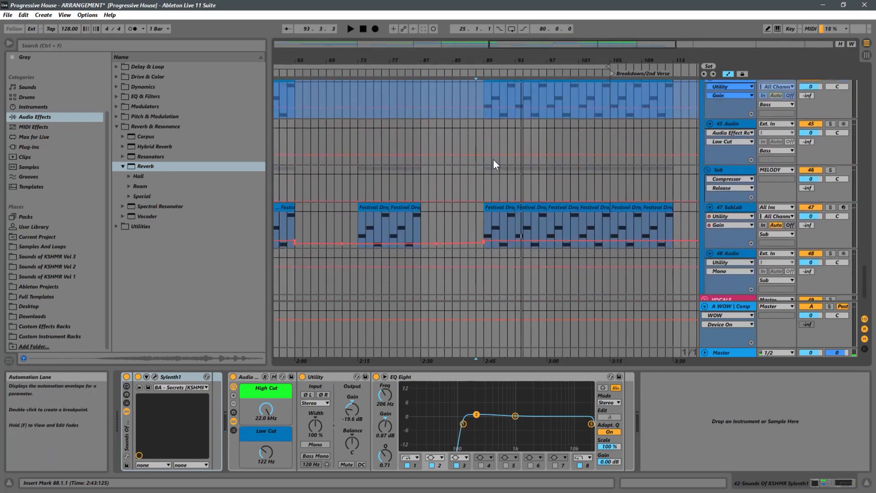
scroll(493, 160, "up", 8)
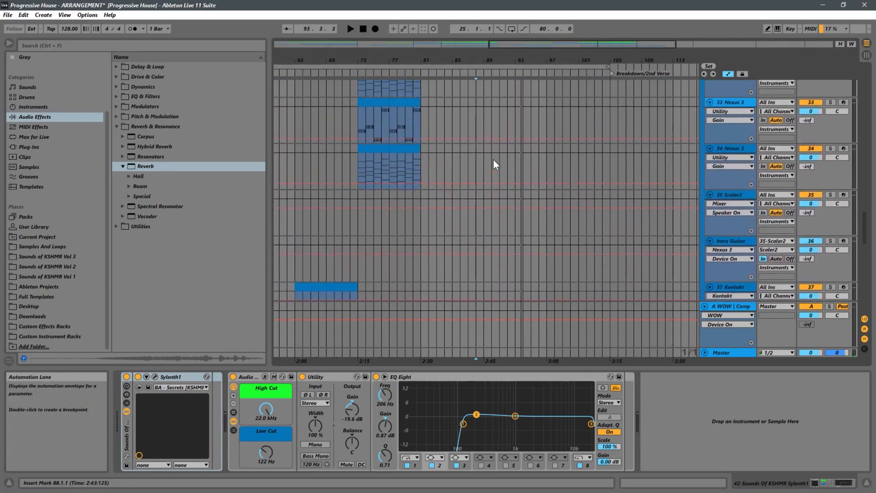
scroll(494, 159, "up", 8)
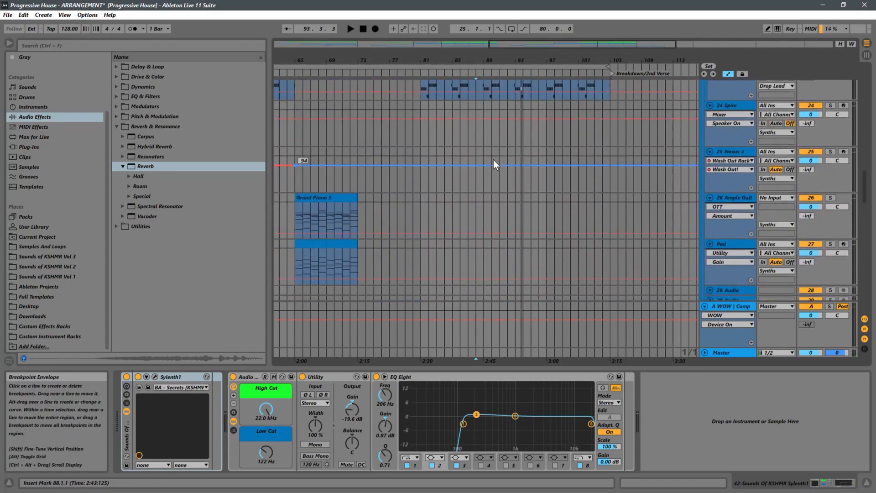
scroll(493, 159, "up", 3)
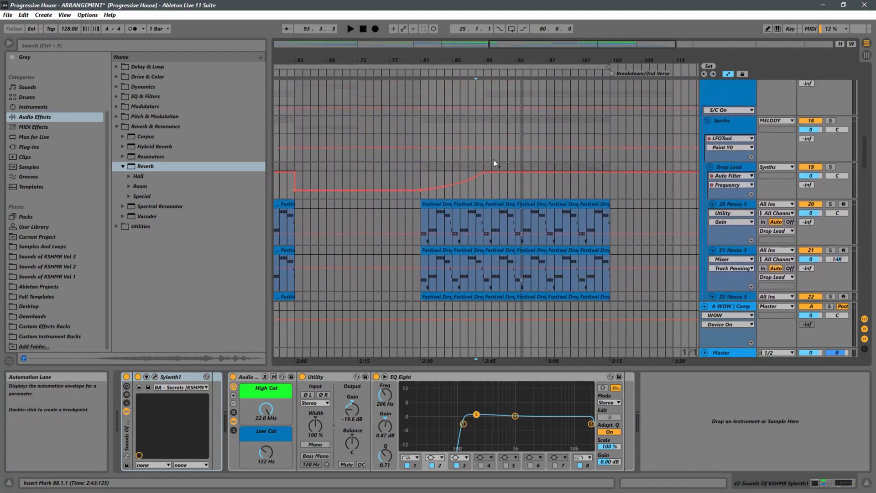
left_click(728, 199)
scroll(729, 198, "down", 2)
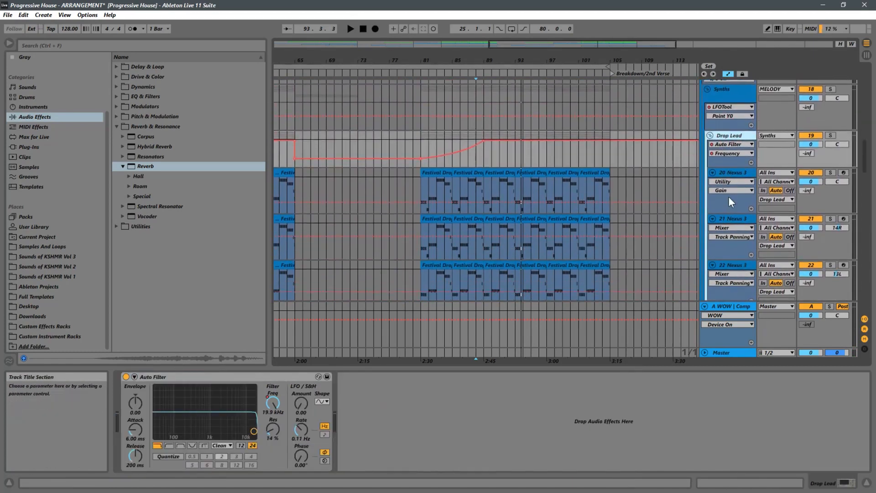
left_click(735, 175)
scroll(732, 201, "down", 4)
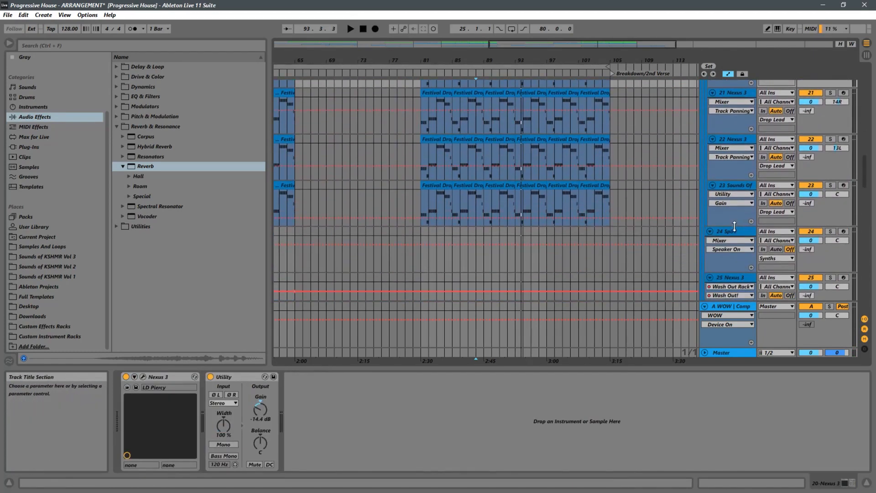
left_click(734, 231)
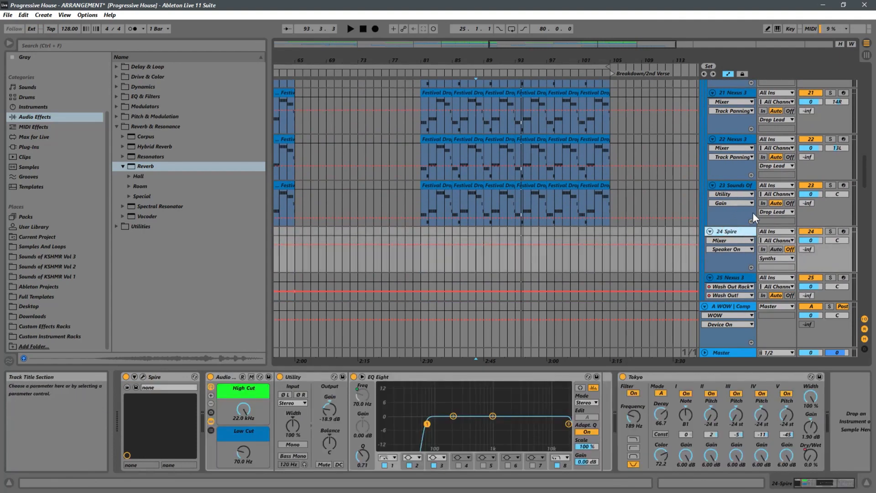
key("ctrl+shift+t")
scroll(557, 219, "down", 2)
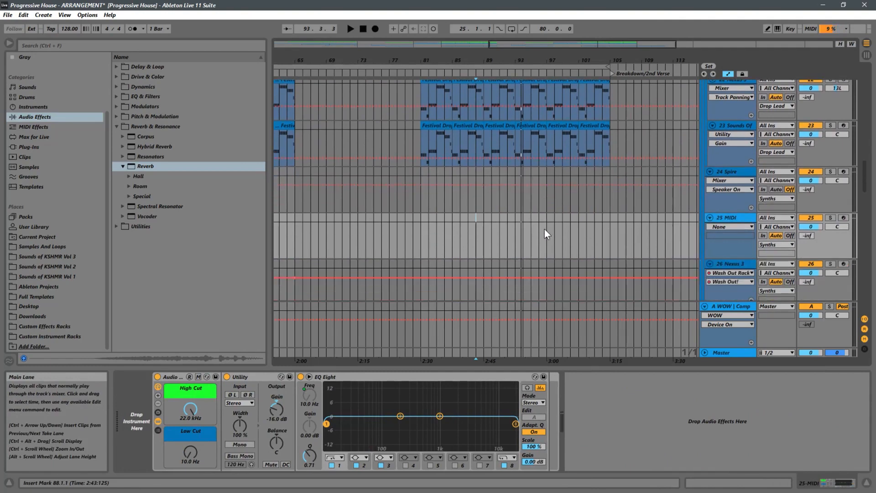
Step: Copy a four-bar section of the Pad track's chord clip onto the new MIDI track at bar 89
left_click(427, 231)
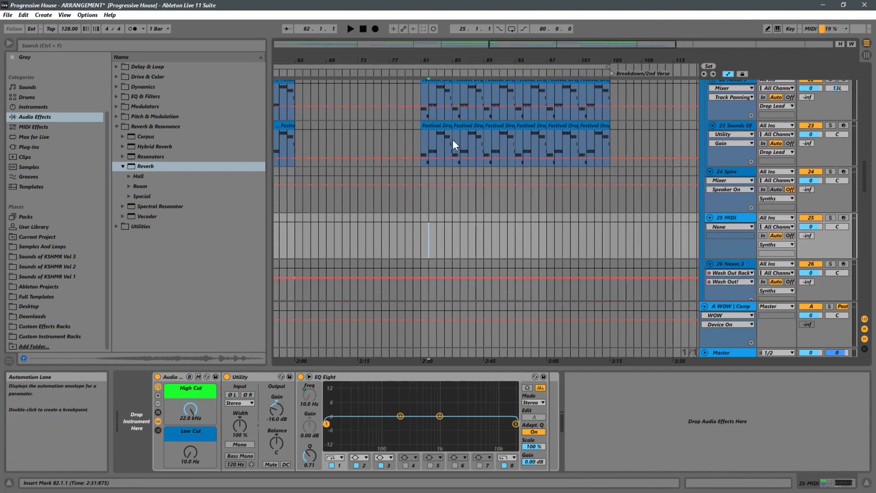
scroll(445, 158, "down", 3)
scroll(442, 168, "down", 3)
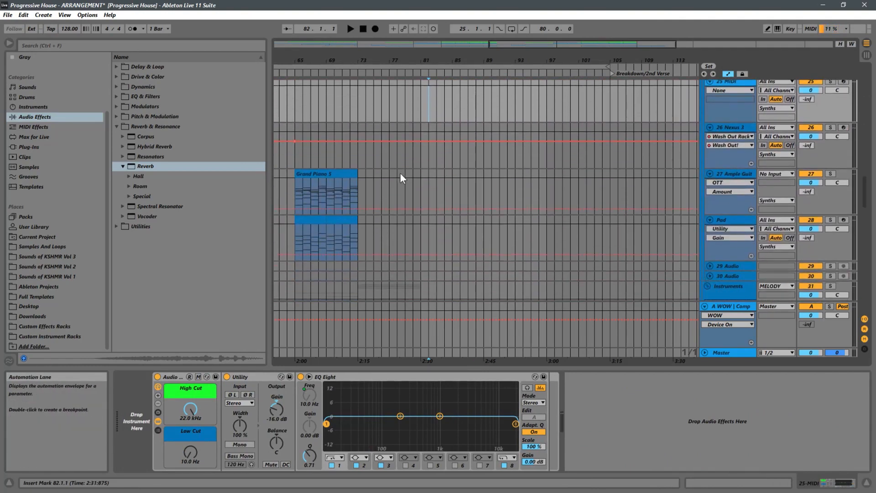
left_click(309, 218)
left_click_drag(307, 219, 502, 100)
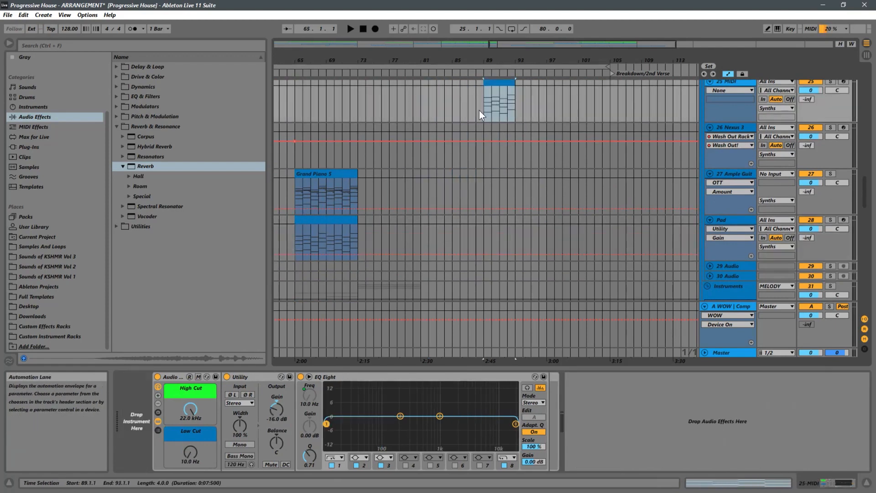
Step: Play the drop from bars 81 and 87, then move the four-bar chord clip to start at bar 88
scroll(533, 141, "up", 2)
scroll(561, 160, "up", 5)
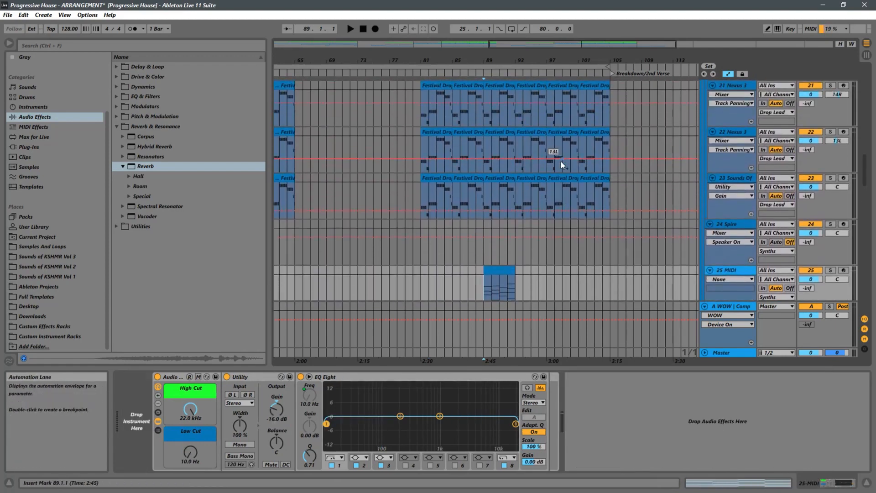
left_click(416, 243)
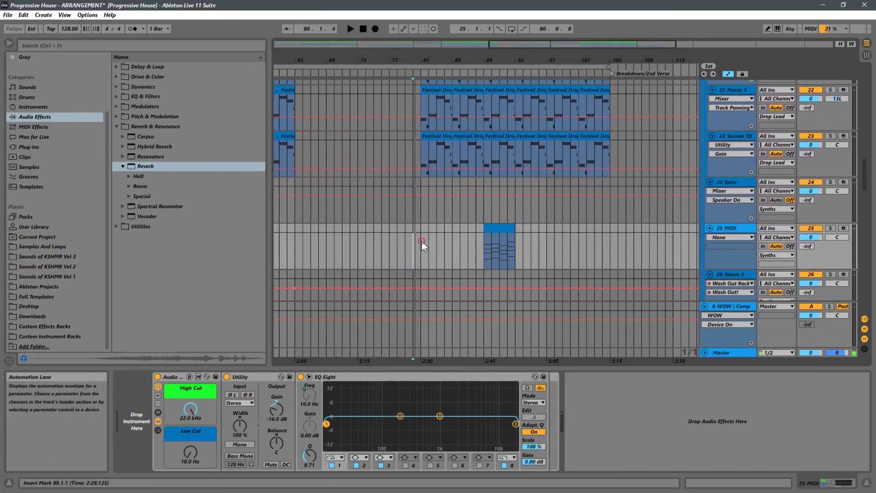
left_click(422, 242)
key("space")
left_click(470, 248)
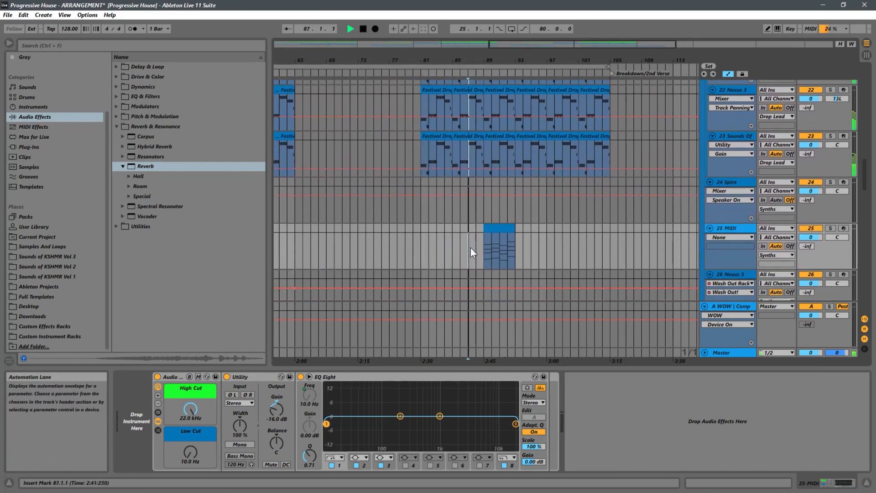
key("space")
left_click_drag(499, 230, 489, 230)
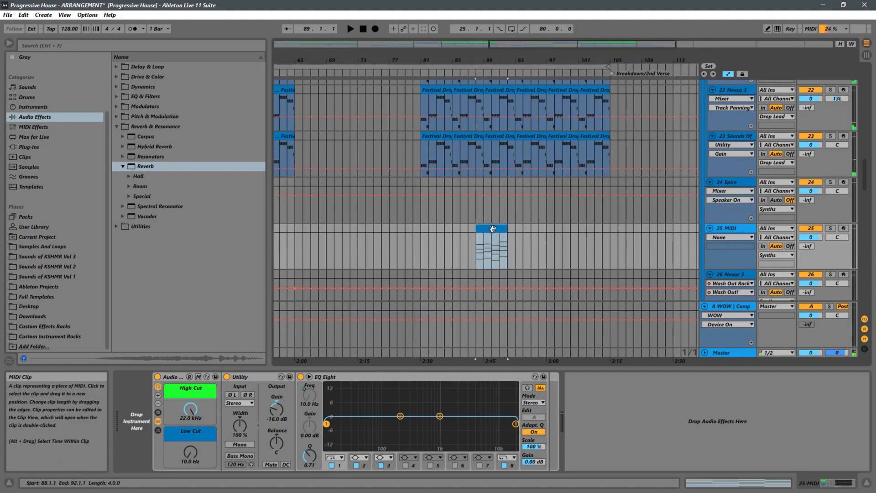
Step: Add the Arpeggiator MIDI effect to the start of the 25 MIDI track's device chain
left_click(729, 228)
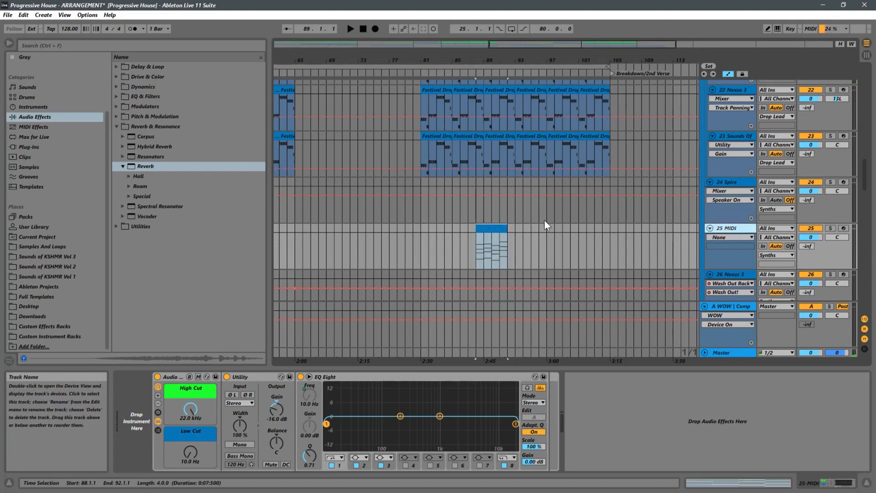
left_click(117, 127)
left_click(730, 229)
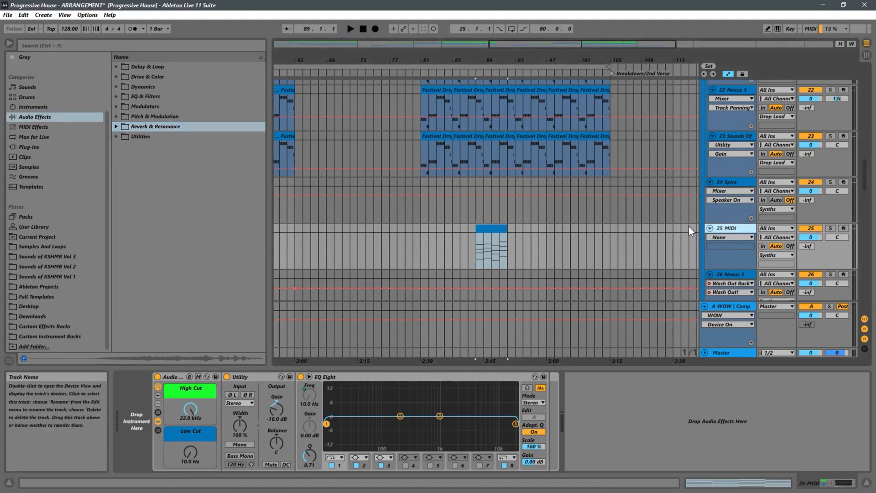
left_click(473, 258)
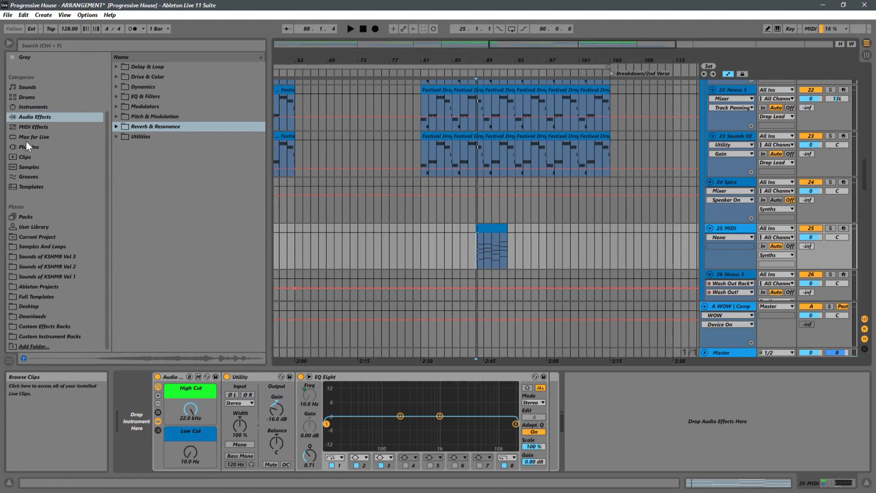
left_click(34, 127)
left_click_drag(134, 67, 131, 441)
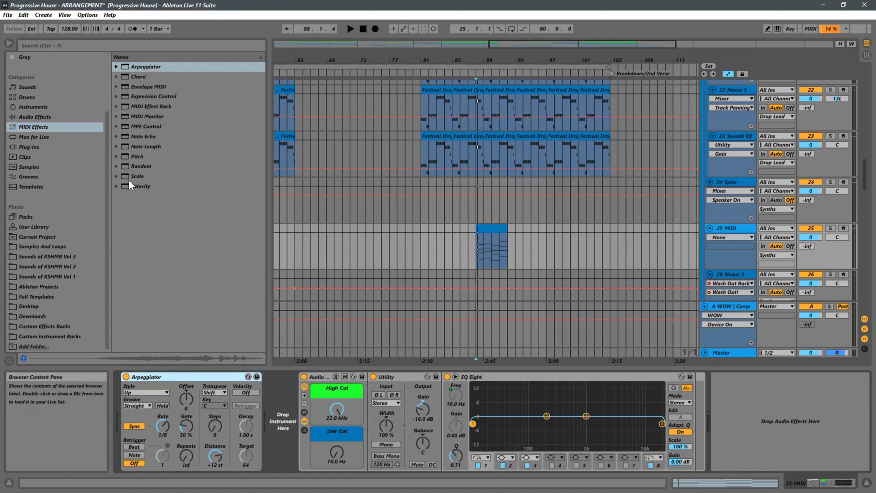
Step: Load Reveal Sound's Spire plug-in as the instrument after the Arpeggiator
left_click(25, 148)
left_click(157, 236)
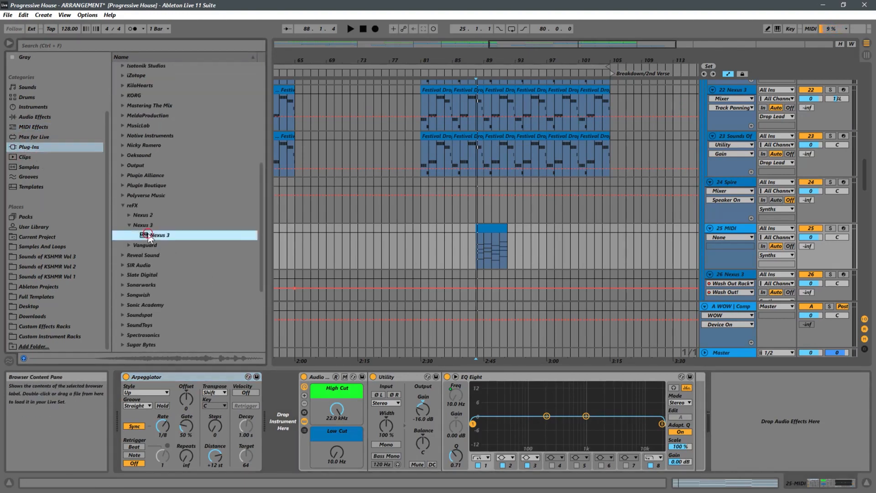
left_click(123, 206)
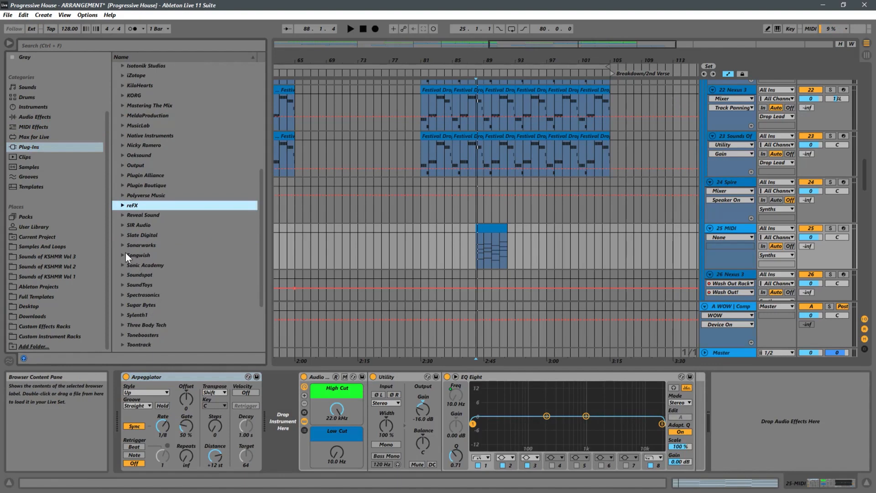
left_click(122, 215)
left_click_drag(142, 224, 296, 394)
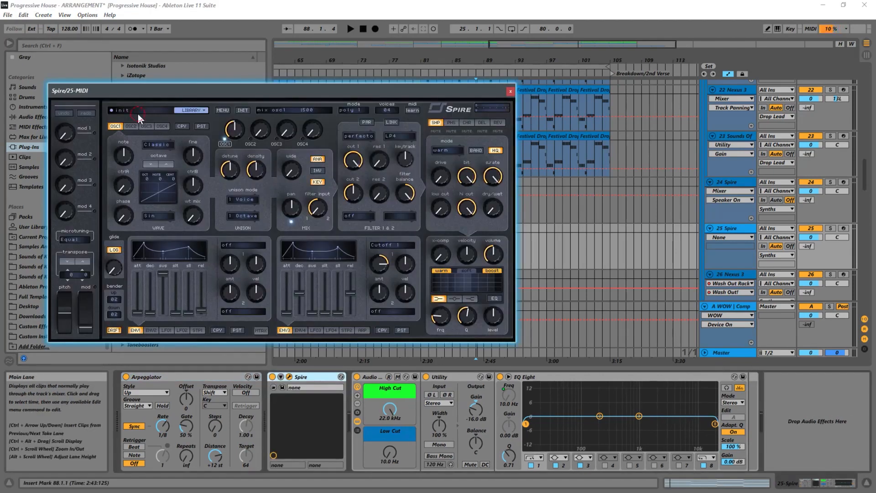
Step: Choose the PL Crystal preset from Spire's factory Plucks sounds
left_click(138, 113)
left_click(128, 198)
left_click(318, 247)
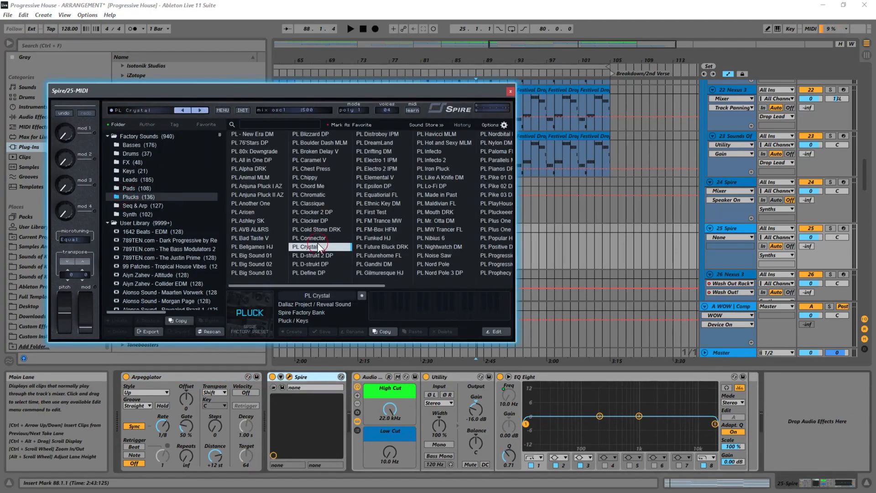
Step: Close the Spire window, solo the 25 Spire track and play the arpeggiated pluck from bar 88
left_click(510, 91)
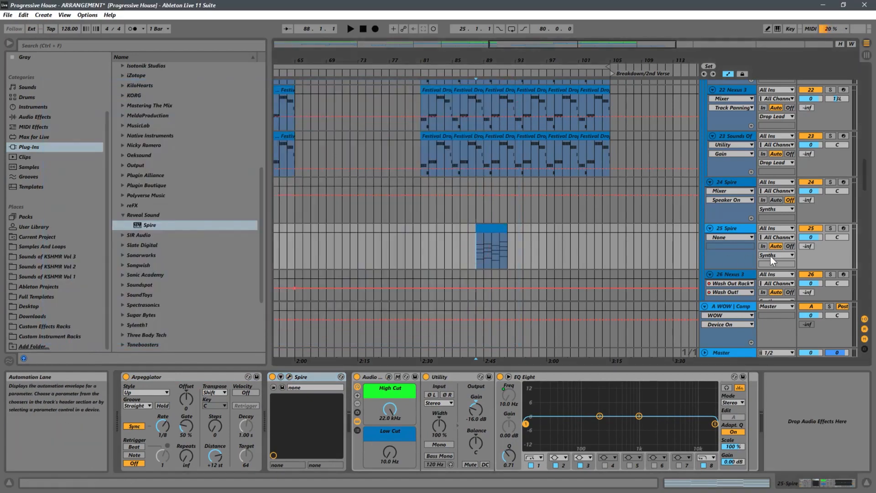
left_click(831, 227)
key("space")
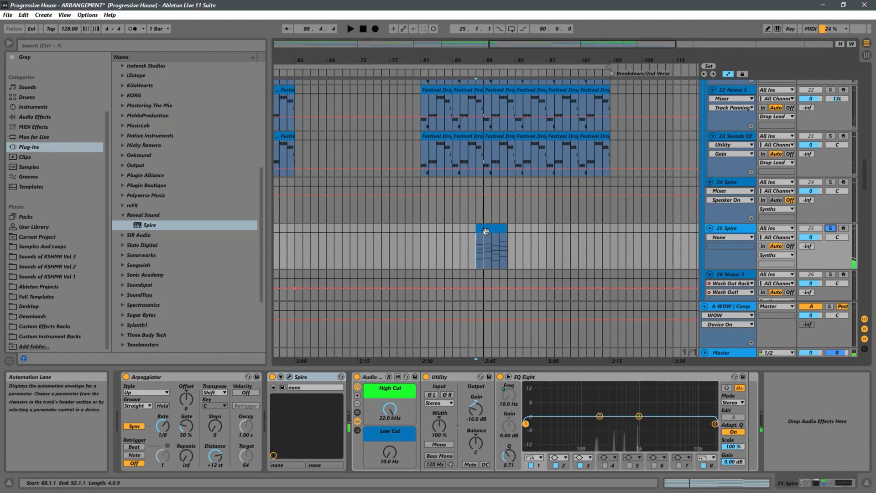
Step: Transpose all notes of the 25 Spire chord clip down one octave and play the clip soloed
left_click(486, 234)
left_click(449, 431)
key("ctrl+a")
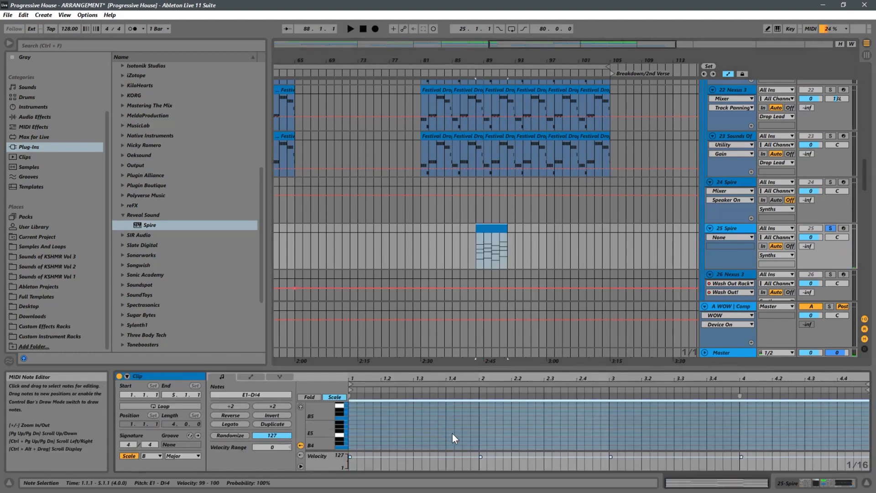
key("shift+Down")
key("space")
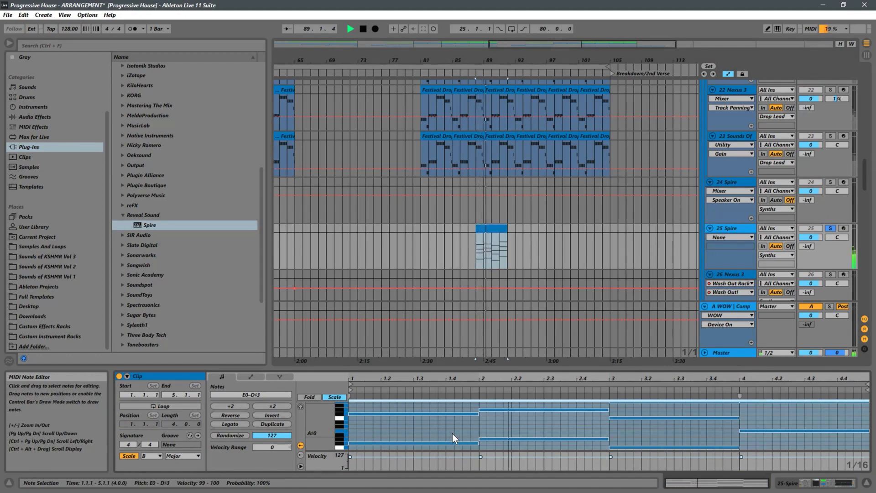
Step: Unsolo the 25 Spire track and play the pluck with the full drop from bar 88
left_click(830, 228)
key("space")
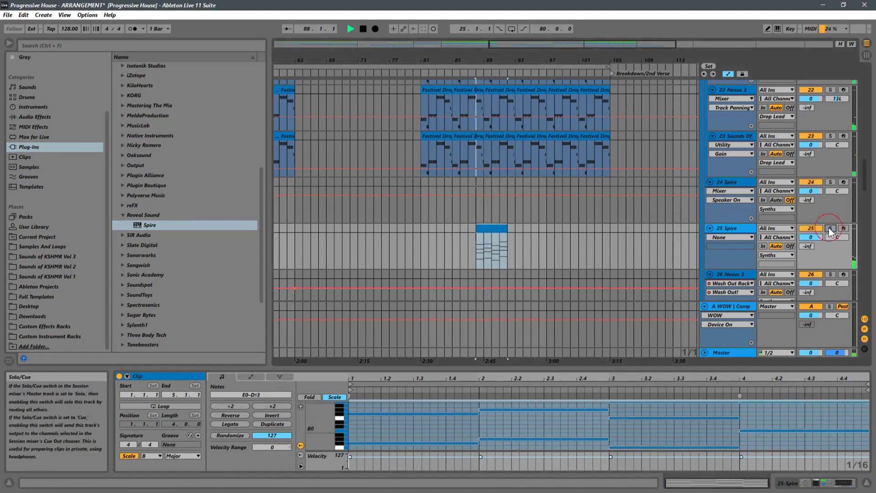
key("space")
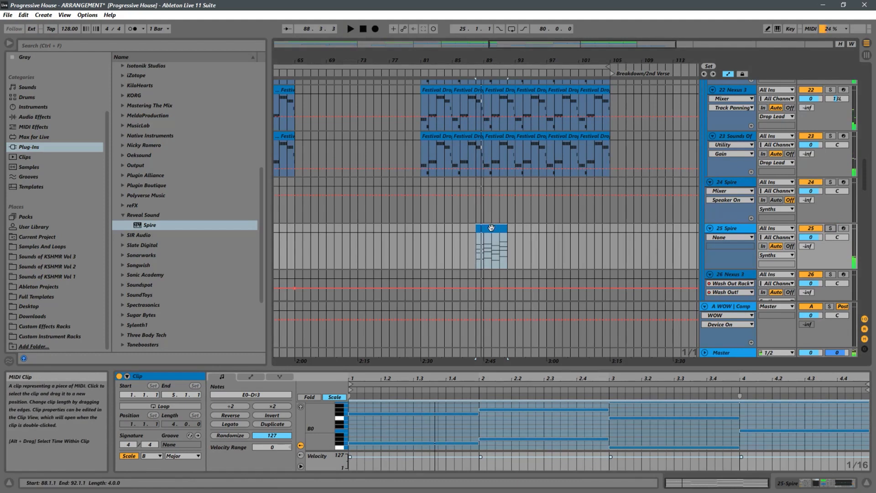
Step: Try the four-bar chord clip at bar 90 during playback, then move it to start at bar 89
left_click_drag(495, 228, 510, 229)
key("space")
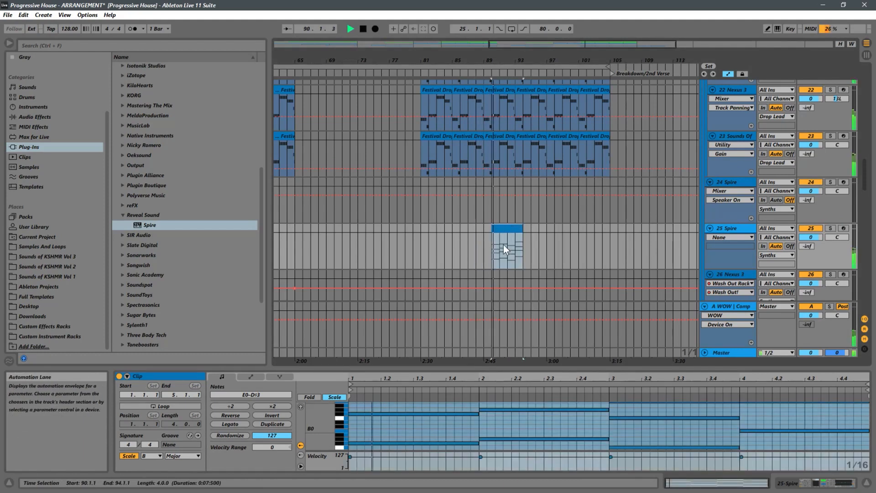
left_click(470, 243)
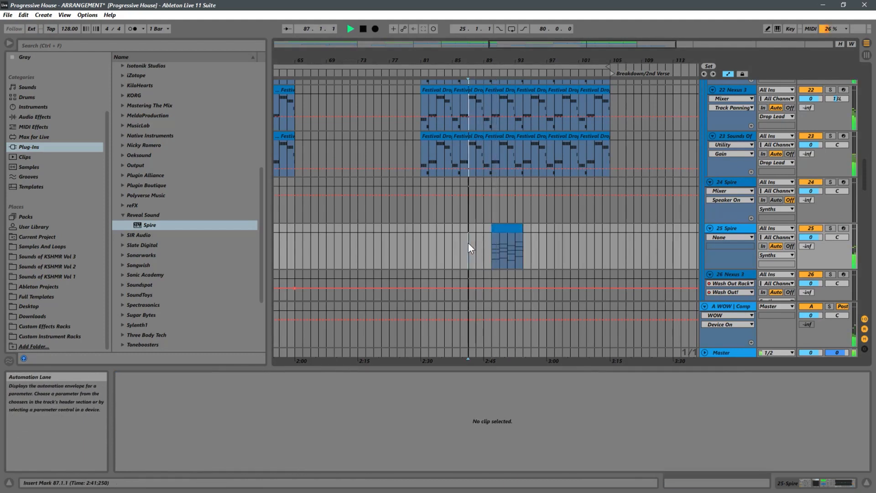
left_click(503, 236)
left_click_drag(503, 236, 497, 232)
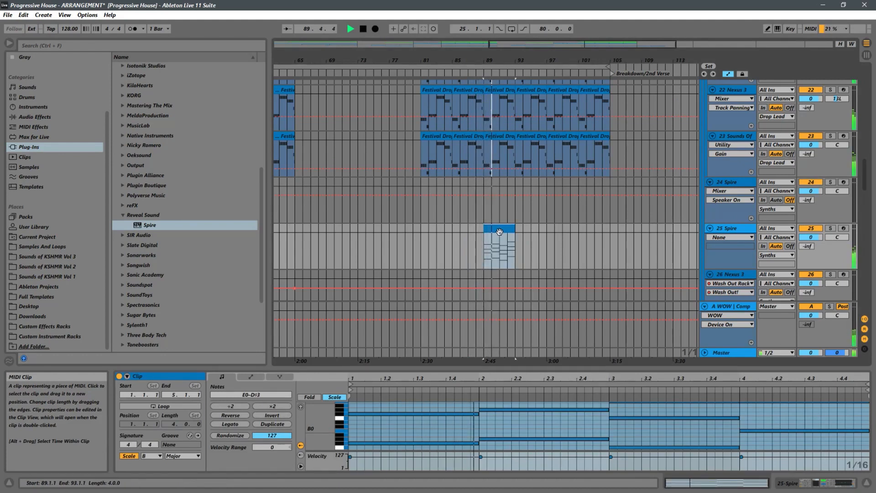
Step: Set the Utility gain on the 25 Spire track to -8.33 dB during playback, then stop
double_click(731, 230)
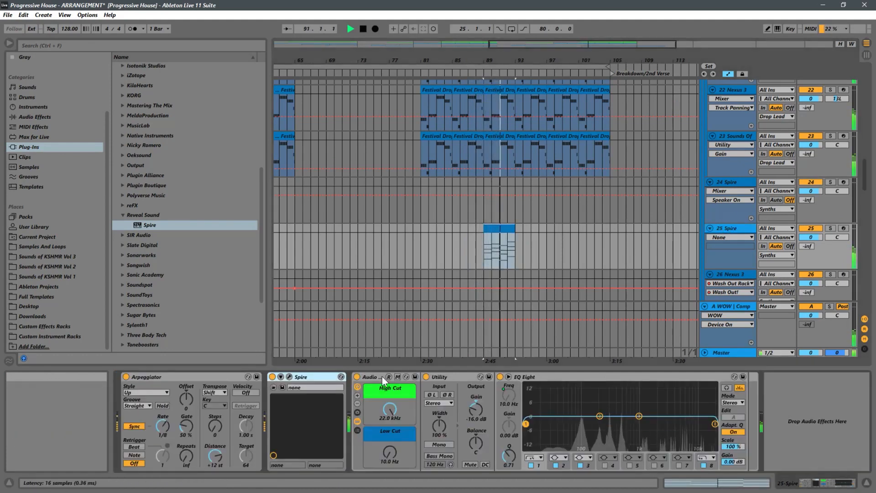
left_click_drag(477, 406, 478, 402)
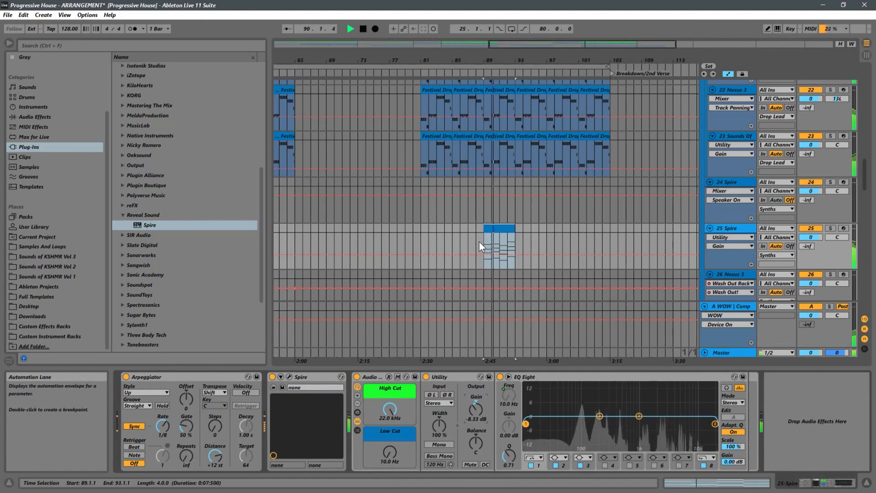
key("space")
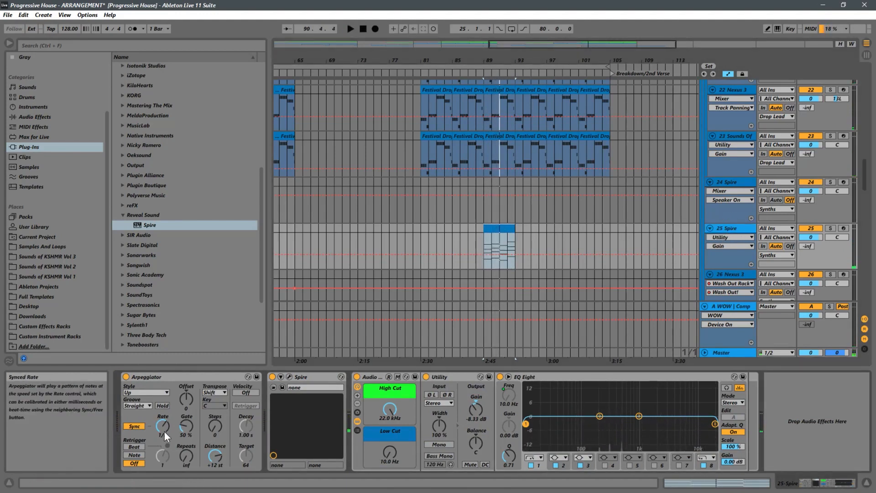
Step: Look through the Arpeggiator's style options, then delete the Arpeggiator from the 25 Spire track
left_click(143, 392)
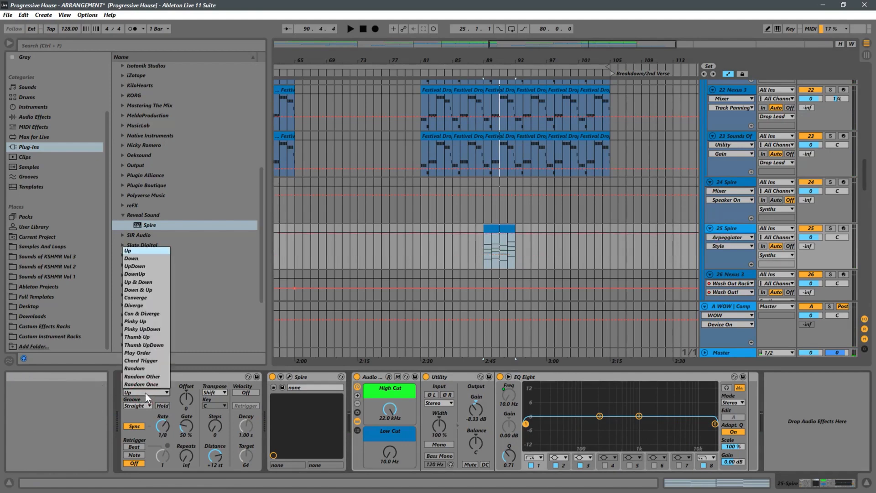
left_click(497, 230)
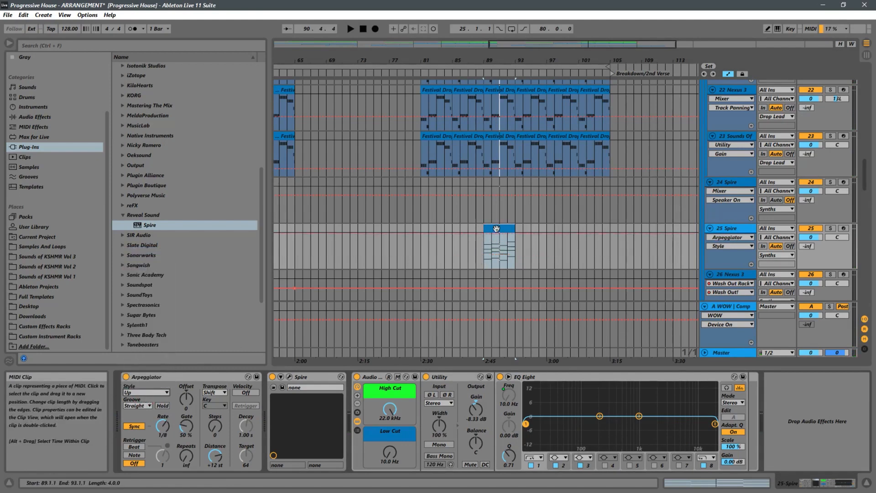
left_click(179, 376)
key("Delete")
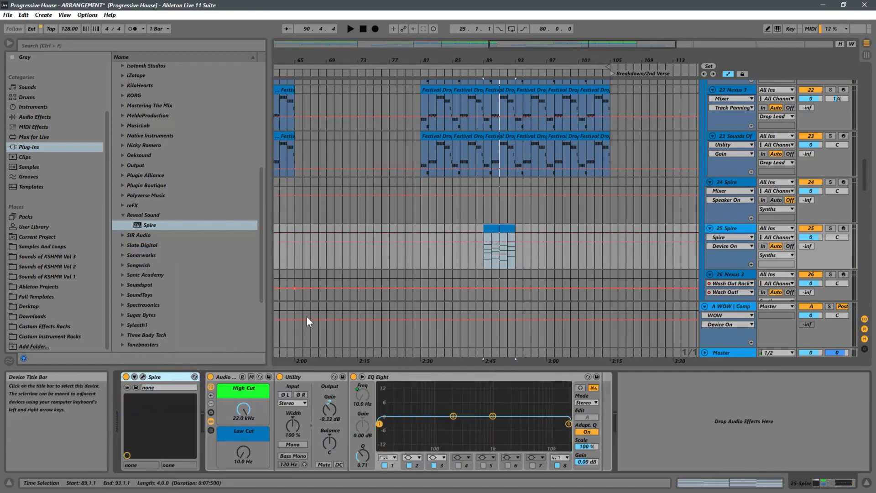
Step: Solo the 25 Spire track and play its plain chords from bar 89
left_click(482, 258)
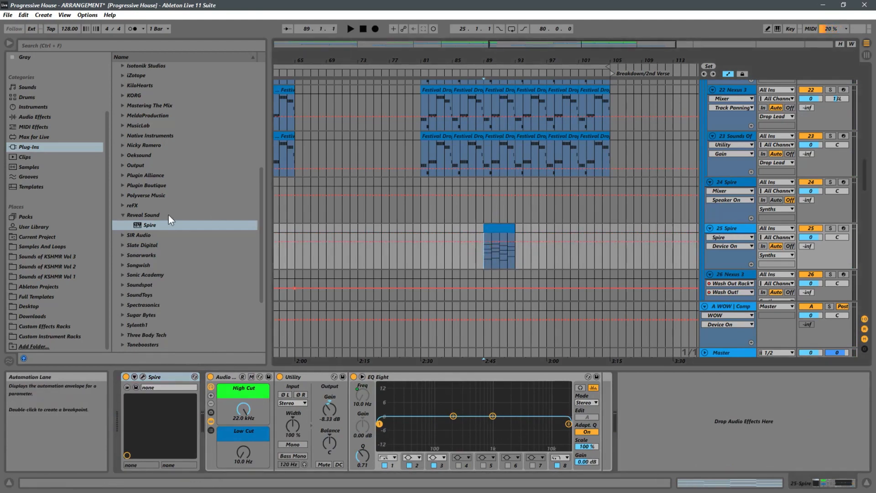
left_click(122, 215)
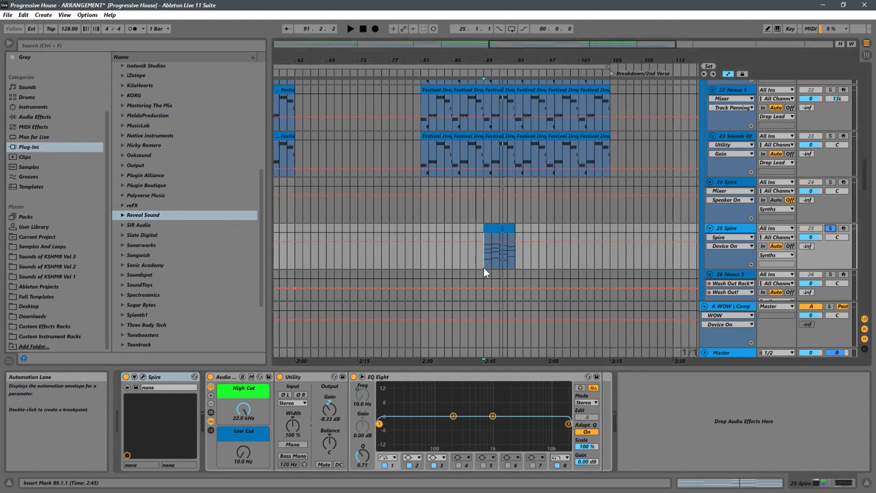
key("space")
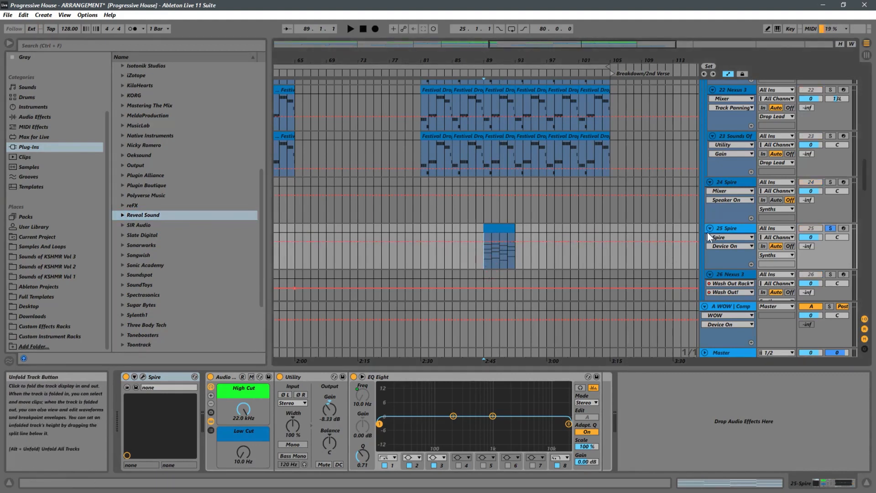
Step: Find Plugin Boutique's Scaler2 among the plug-ins and insert a new MIDI track directly below 24 Spire
left_click(125, 185)
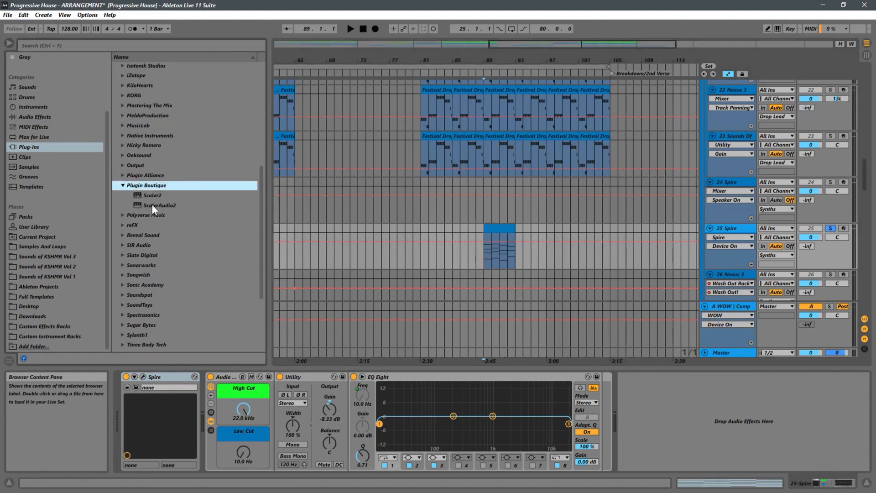
left_click(151, 195)
left_click(739, 184)
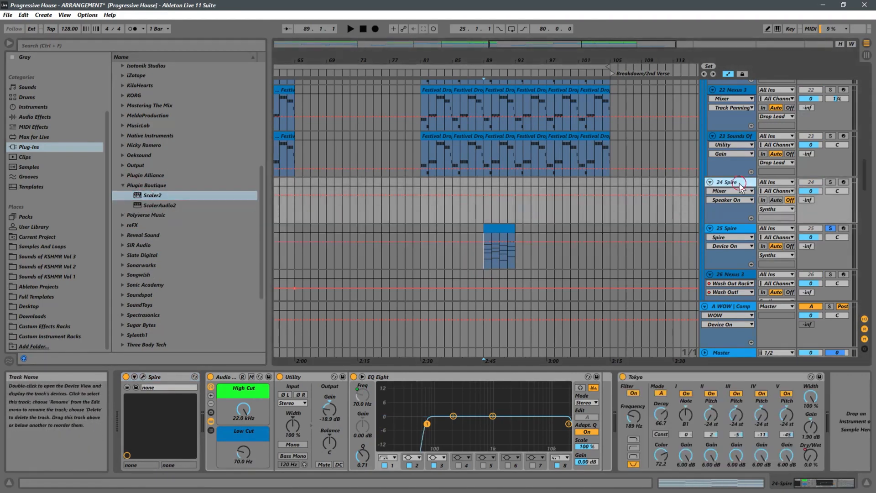
key("ctrl+shift+t")
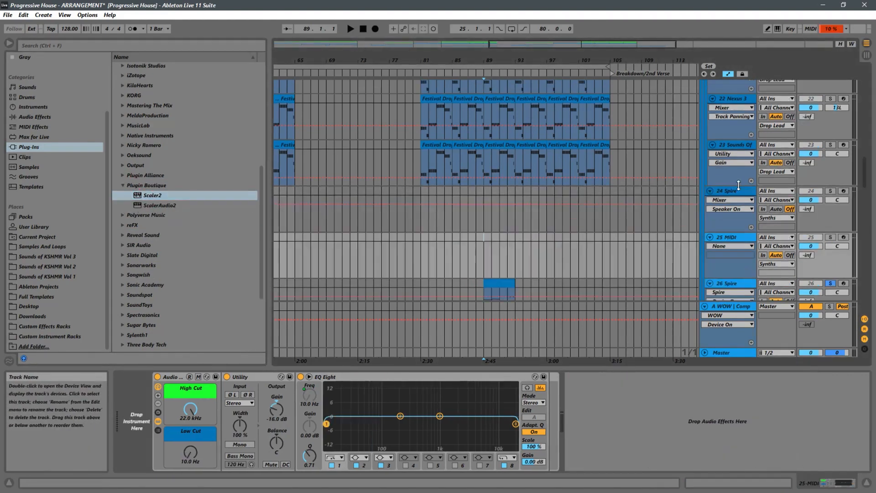
Step: Load Scaler2 on the new MIDI track and move the bar 89 chord clip onto it from the Spire track
double_click(152, 195)
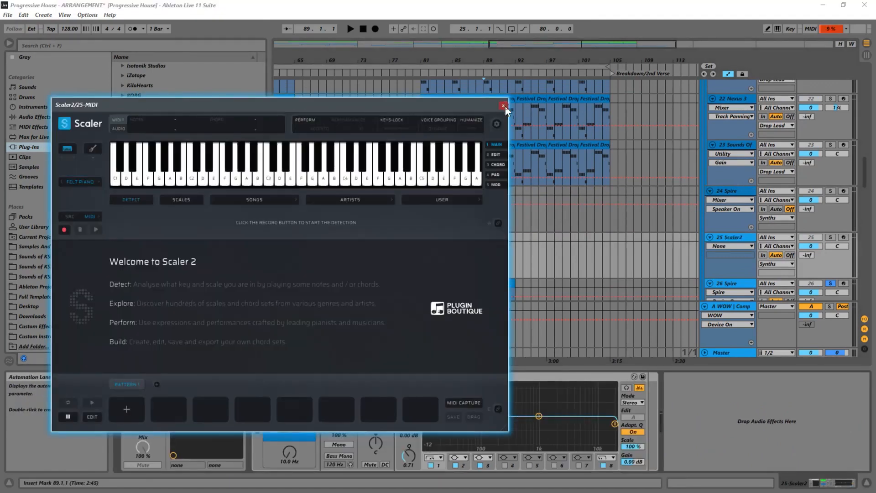
left_click(502, 104)
left_click_drag(499, 284, 497, 269)
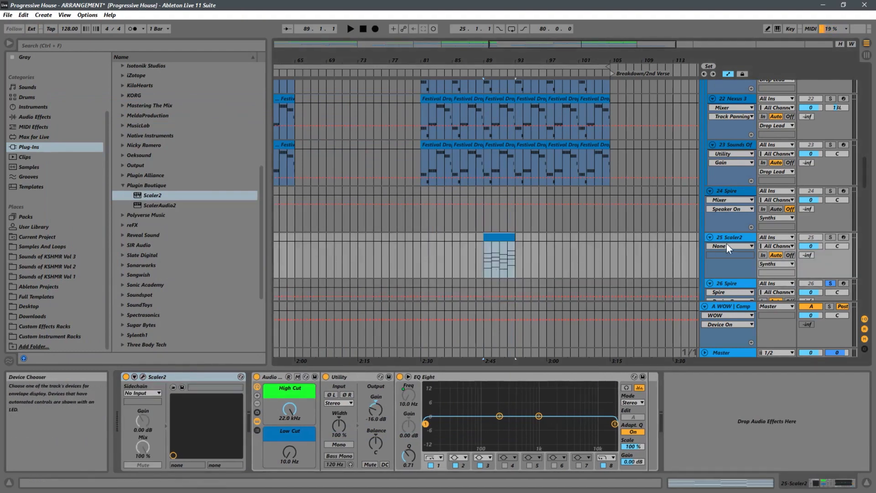
Step: Route the 26 Spire track's MIDI input from 25-Scaler2, using the Scaler2 output as source, and set monitoring to In
scroll(730, 239, "down", 3)
left_click(763, 230)
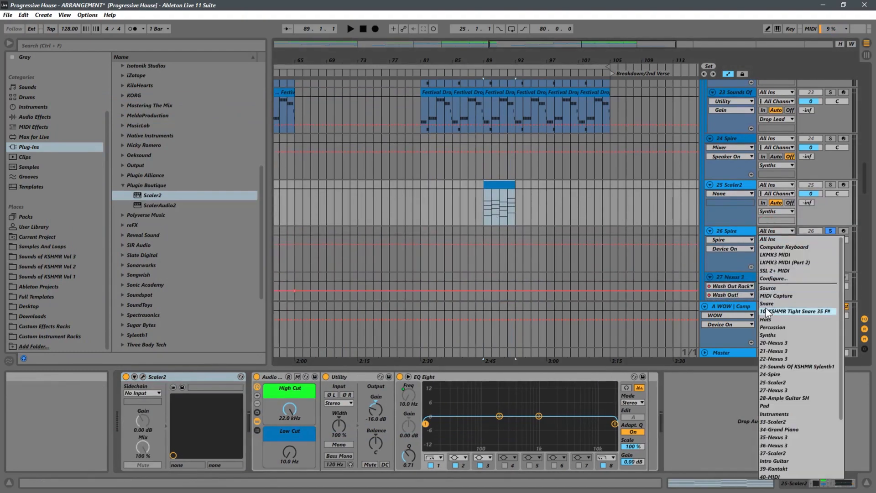
left_click(788, 383)
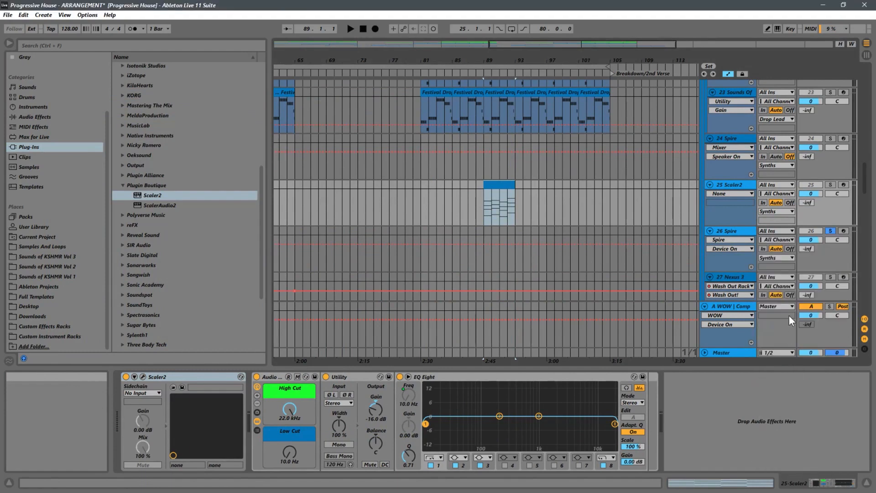
left_click(767, 241)
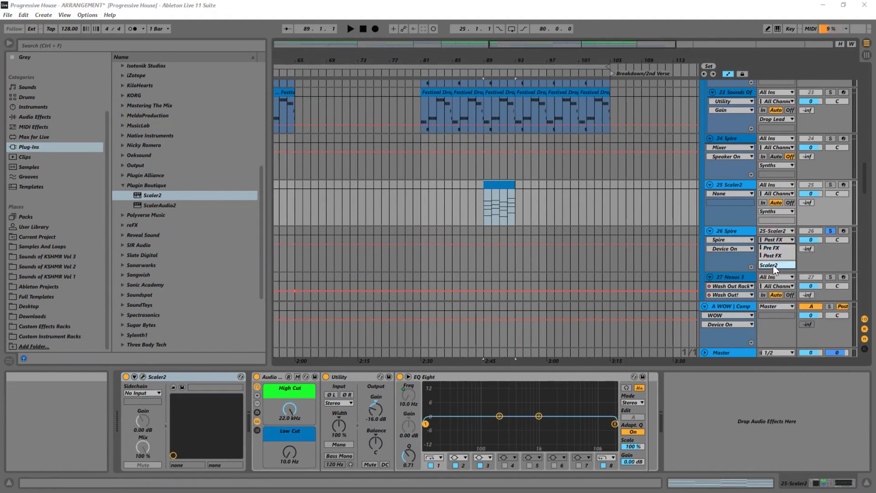
left_click(775, 265)
left_click(763, 249)
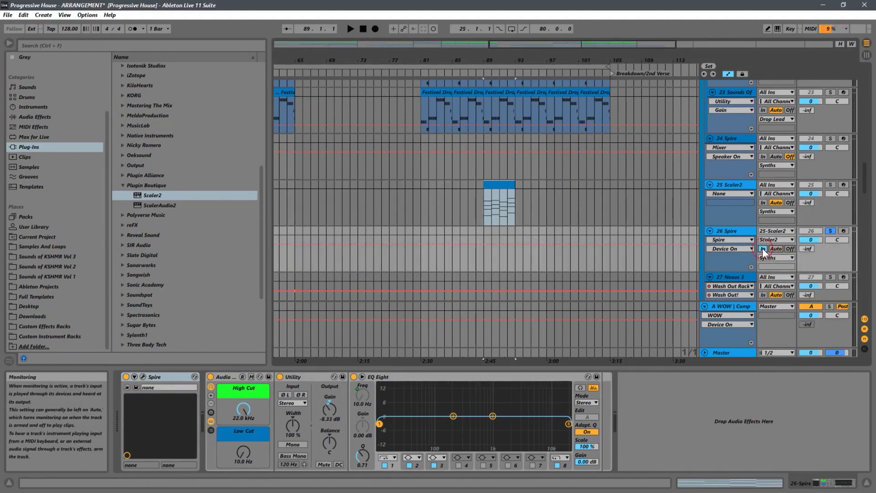
Step: Open the Scaler2 window on track 25 and play the chords through Spire from bar 89
left_click(485, 206)
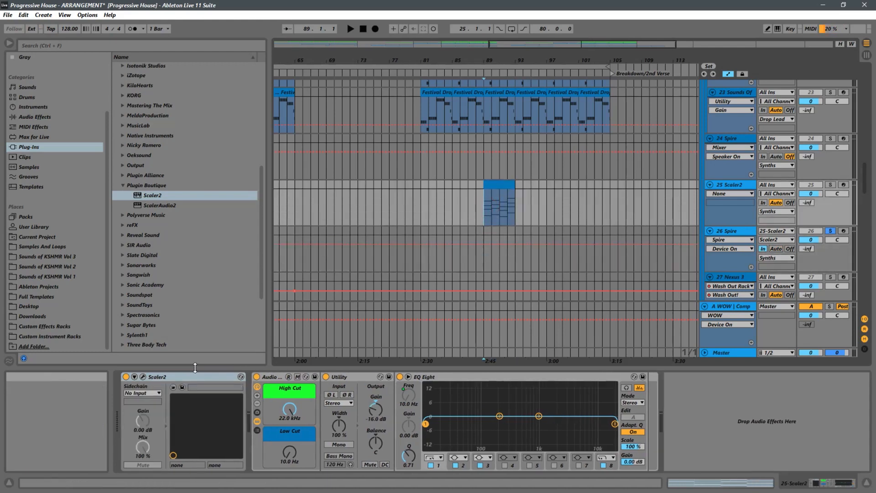
left_click(143, 377)
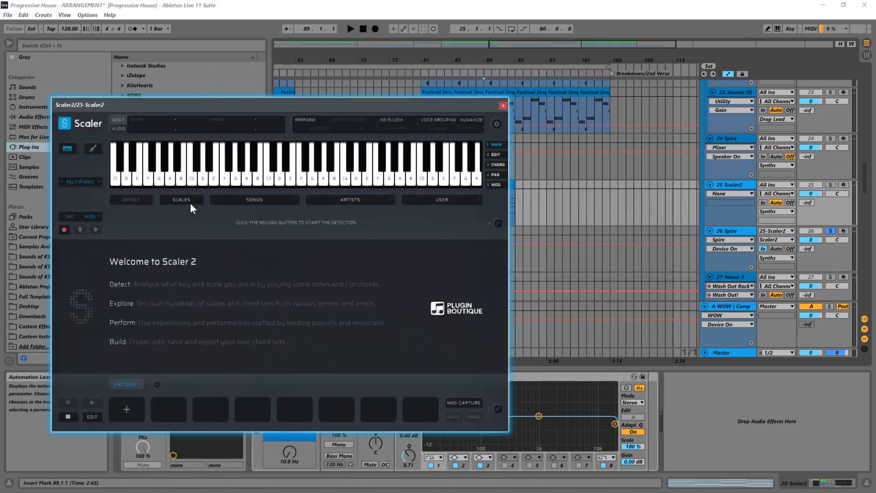
key("space")
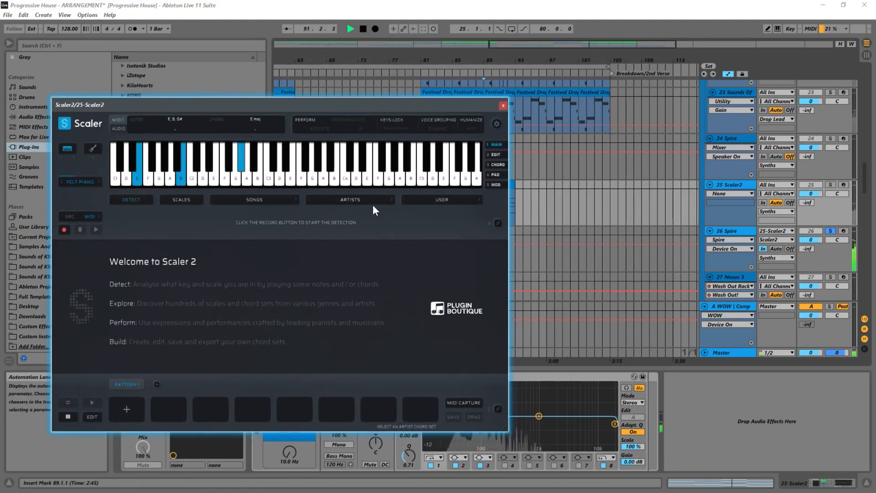
key("space")
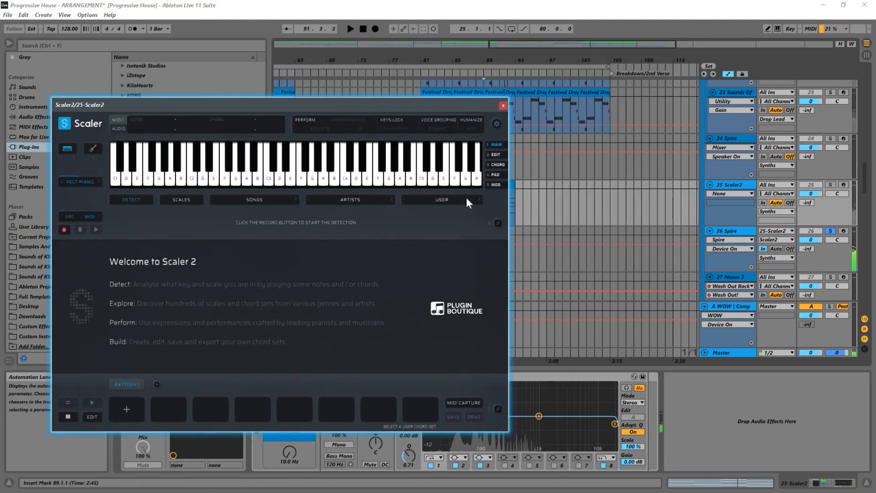
Step: Turn on Scaler's Perform mode with the Accento performance at x1 and play the chords from bar 89
left_click(301, 124)
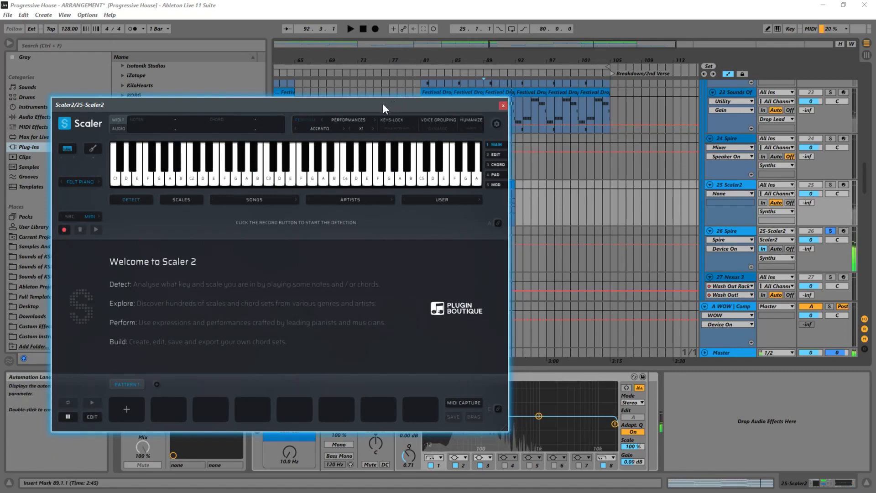
left_click_drag(380, 107, 542, 70)
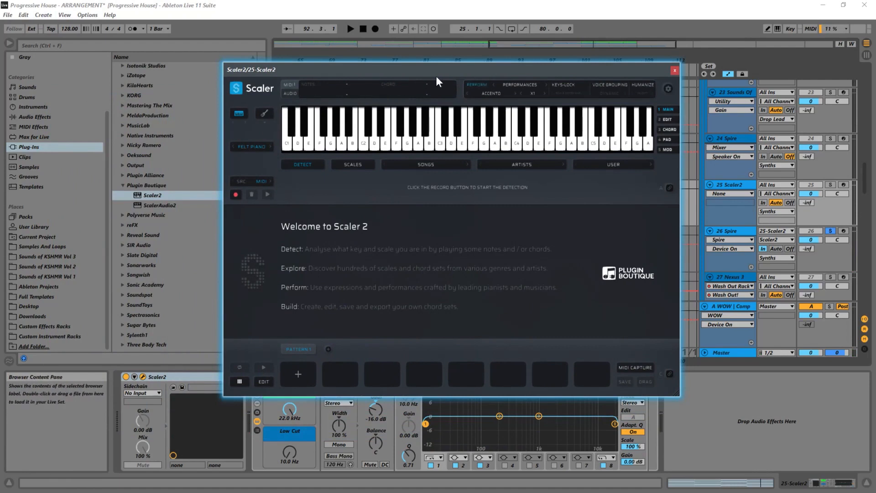
key("space")
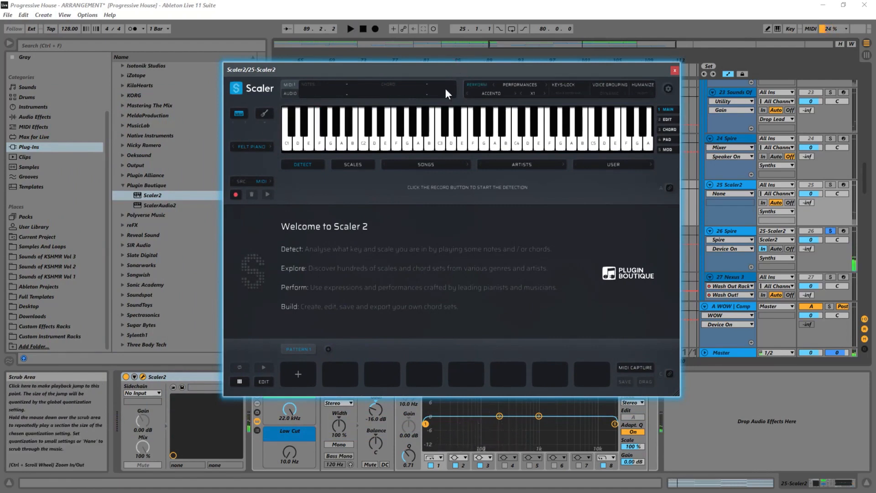
key("space")
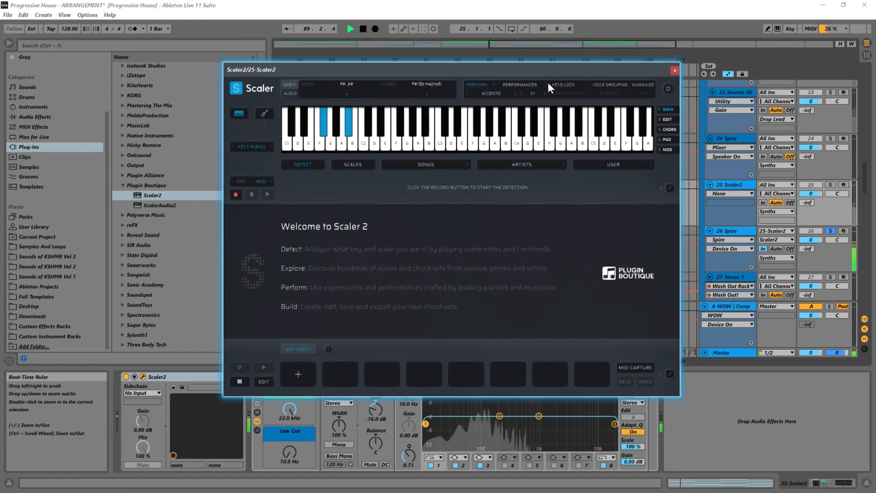
Step: Switch Scaler's Perform mode to Melody expressions and take the 26 Spire track out of solo
left_click(525, 85)
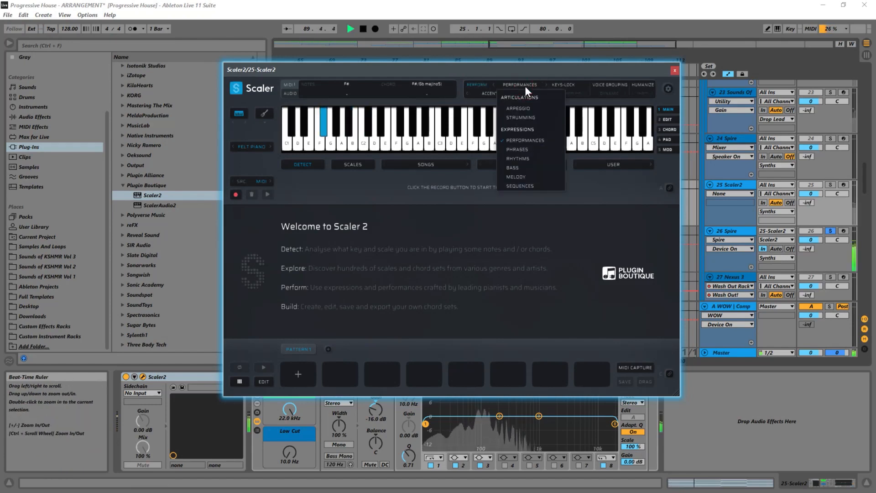
left_click(516, 179)
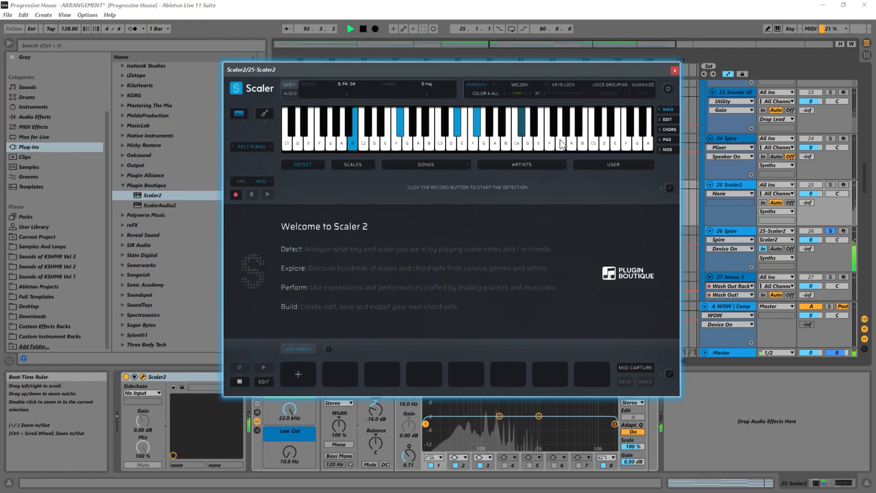
left_click(832, 232)
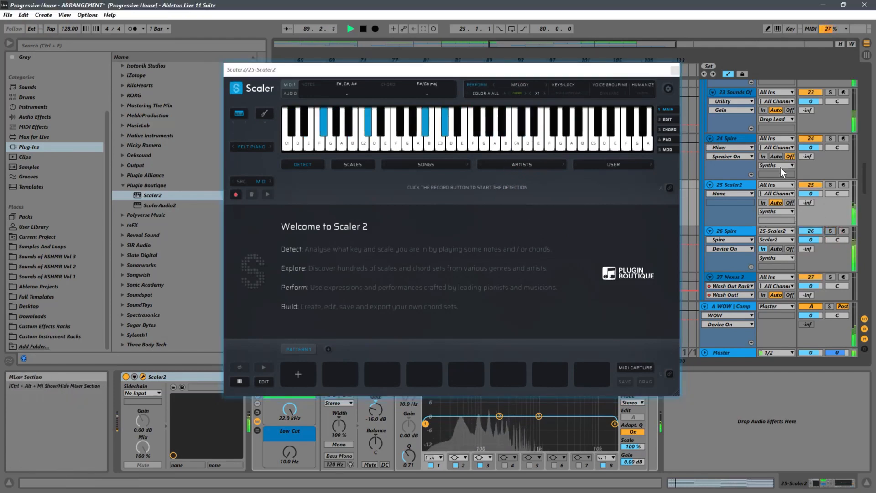
Step: Set Scaler's melody expression to the Motif C 1 pattern
left_click_drag(613, 69, 582, 51)
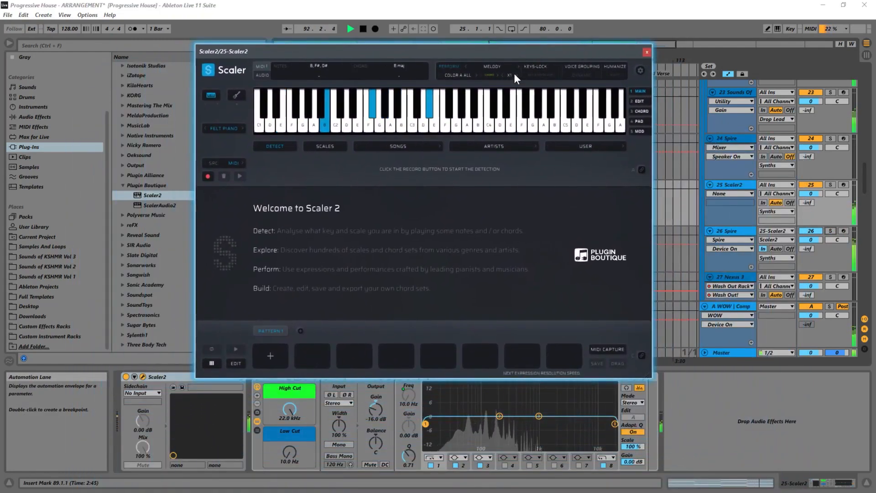
left_click(472, 76)
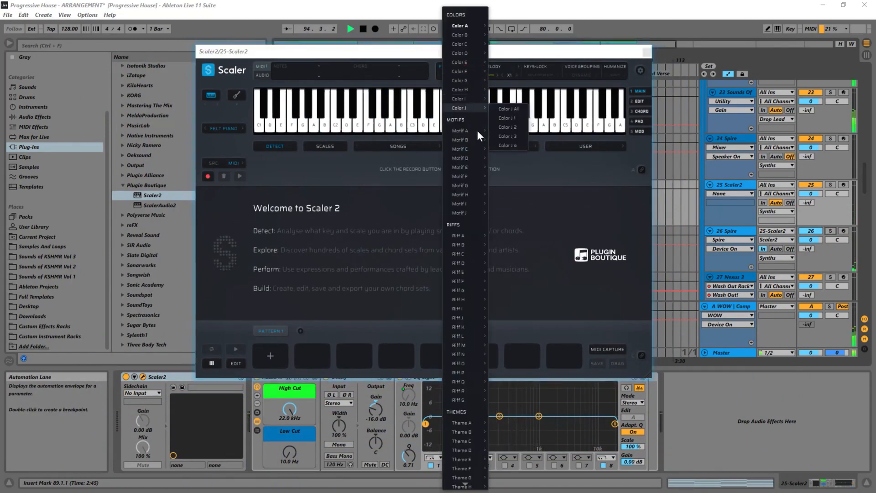
left_click(511, 158)
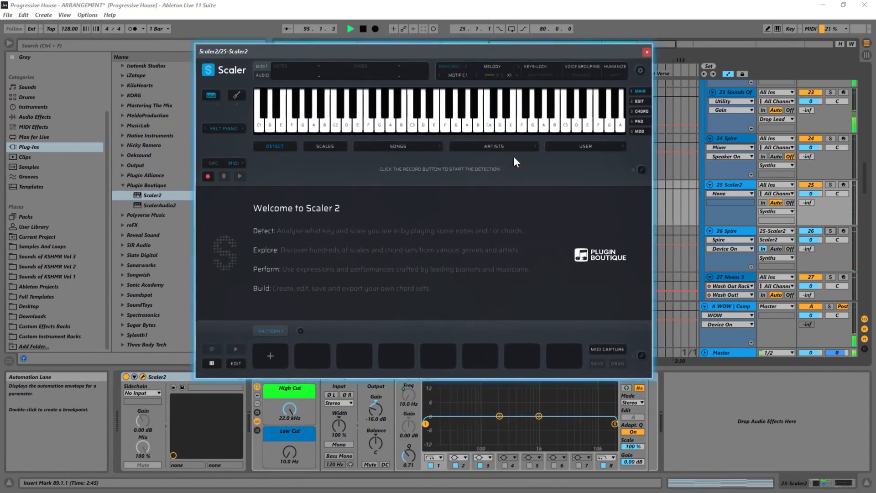
Step: Close the Scaler window and duplicate the bar 89 chord clip to bar 93 on the 25 Scaler2 track
left_click(647, 52)
left_click(511, 193)
key("ctrl+d")
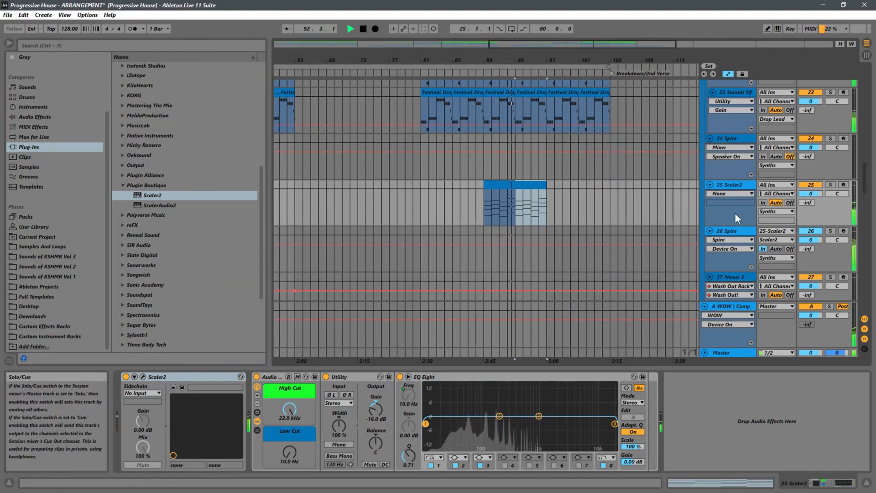
Step: Set the Low Cut macro to about 122 Hz on the 25 Scaler2 track and about 138 Hz on the 26 Spire track
left_click_drag(289, 451, 298, 429)
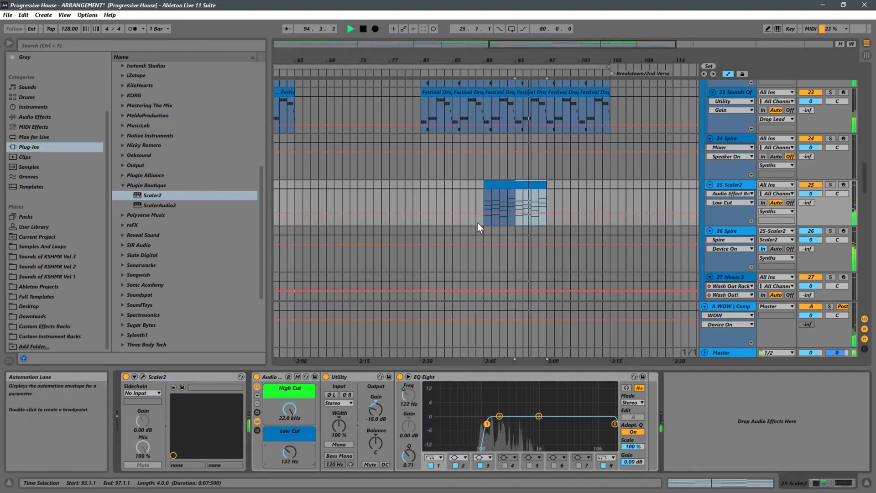
left_click(484, 252)
left_click(484, 254)
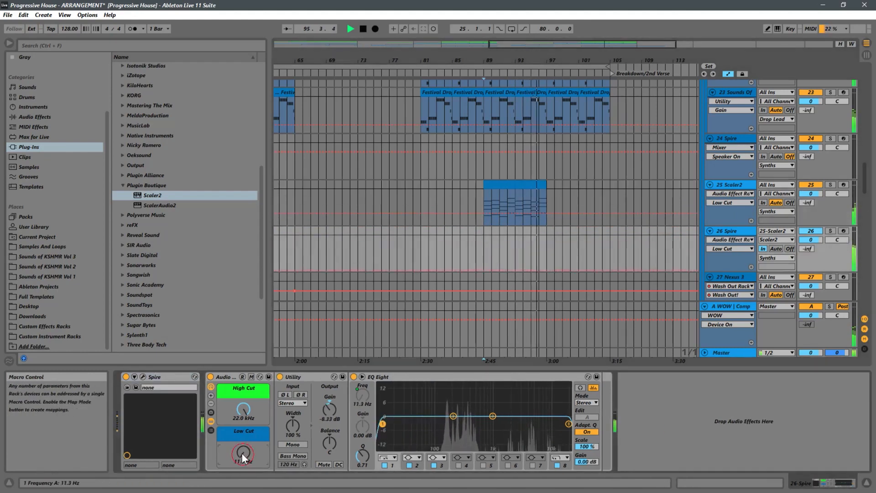
left_click_drag(242, 453, 266, 432)
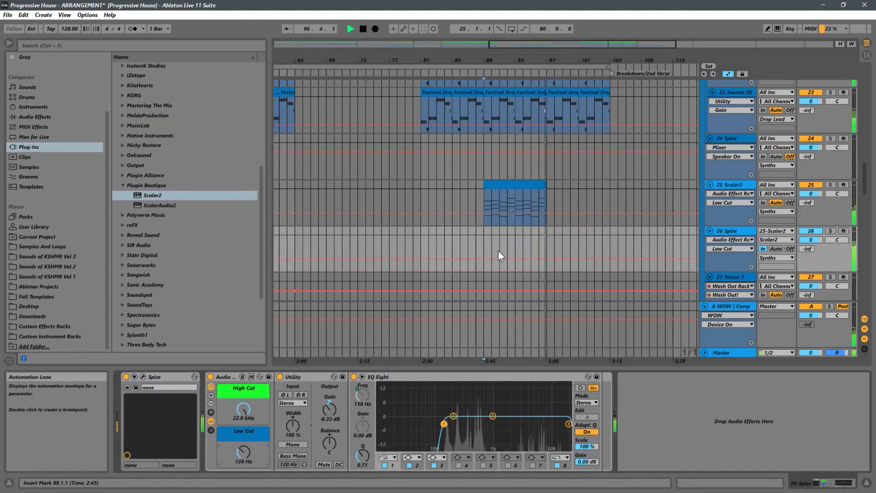
Step: Play from bar 89 and set the Utility gain on the 25 Scaler2 track to -13.3 dB
left_click(486, 248)
key("space")
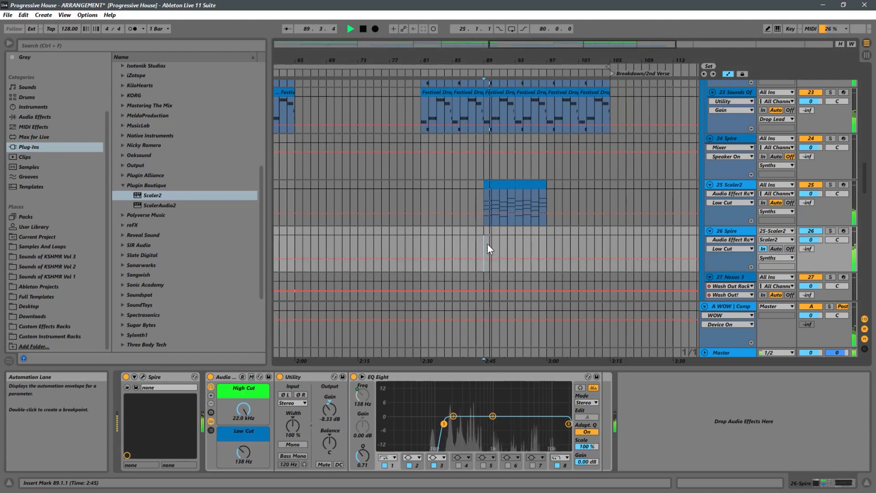
left_click(482, 197)
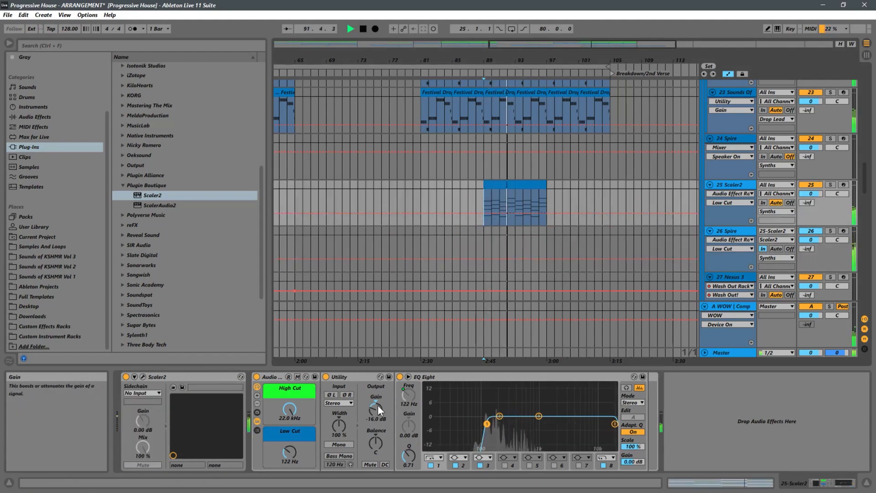
left_click_drag(378, 406, 378, 403)
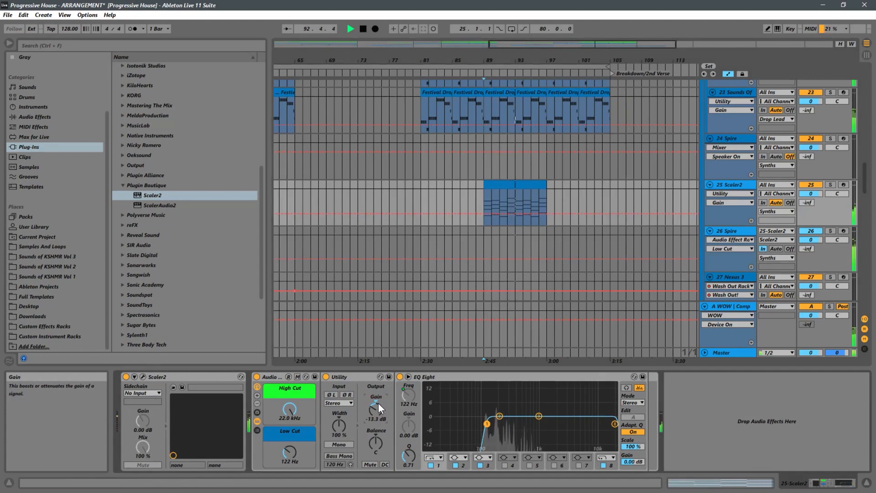
Step: Load the PL Chromatic preset from Plucks into Spire on track 26, close its window and play from bar 86
left_click(722, 233)
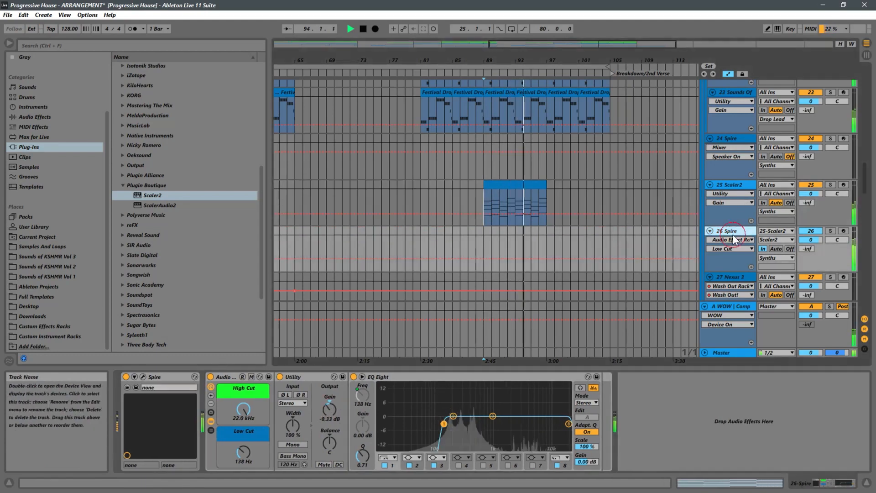
left_click(143, 377)
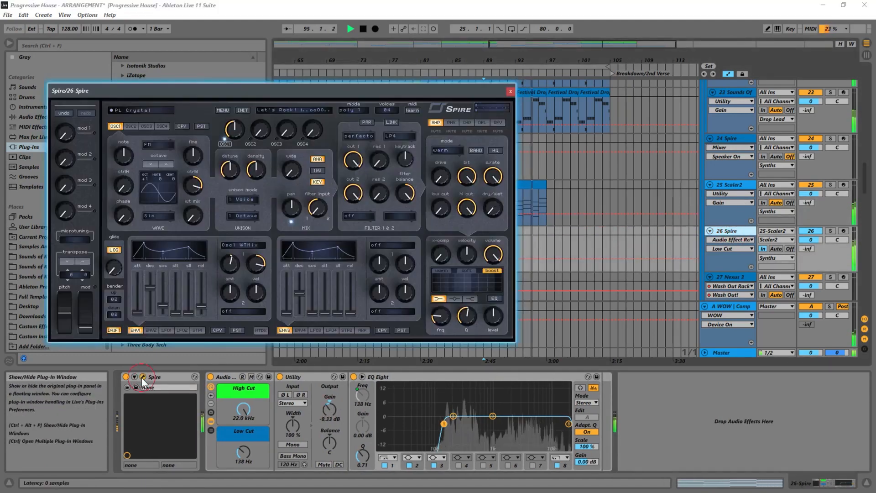
left_click(127, 112)
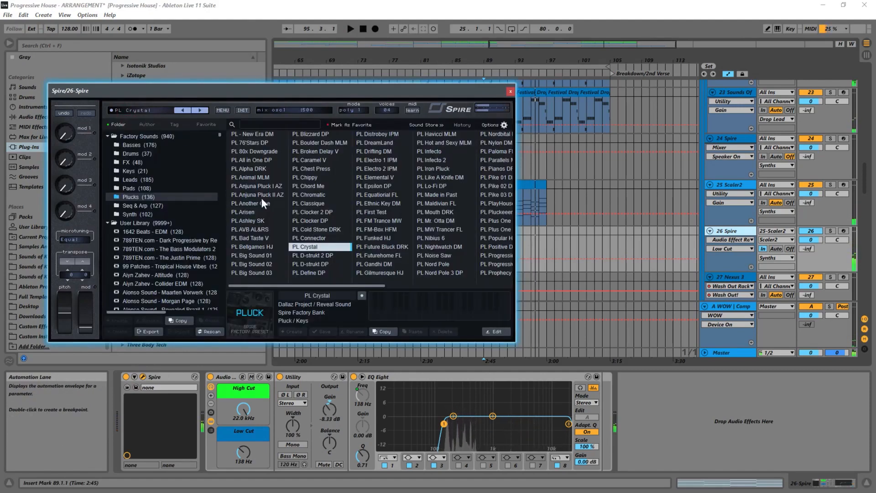
left_click(314, 194)
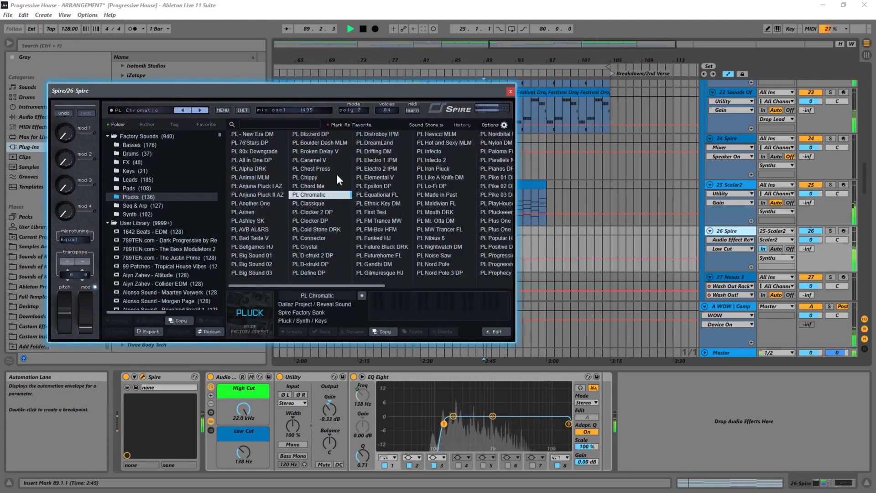
left_click_drag(315, 91, 470, 91)
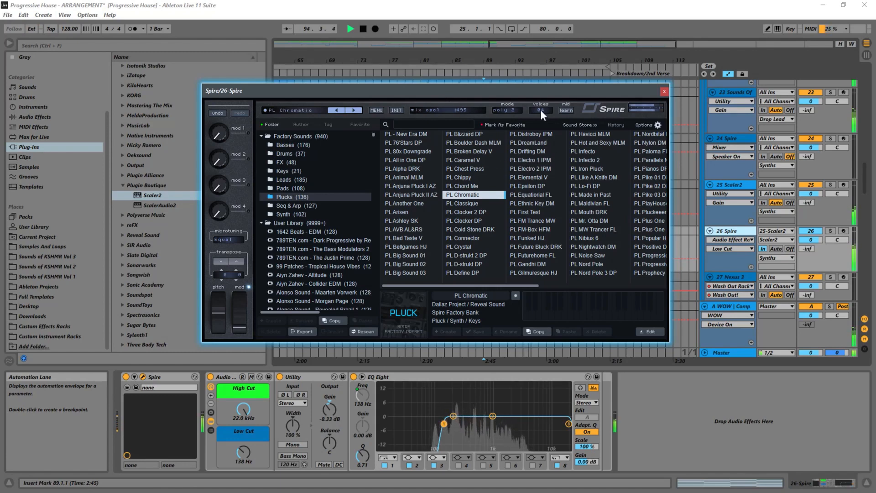
left_click(665, 93)
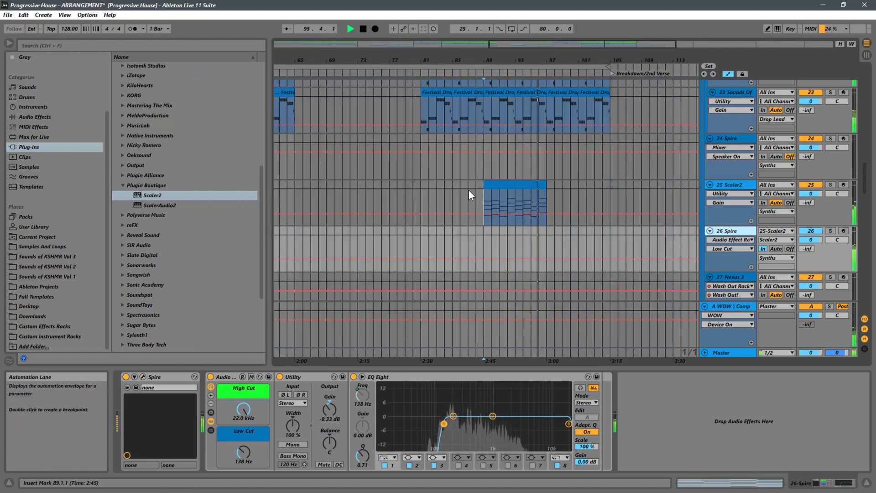
left_click(467, 190)
left_click(462, 192)
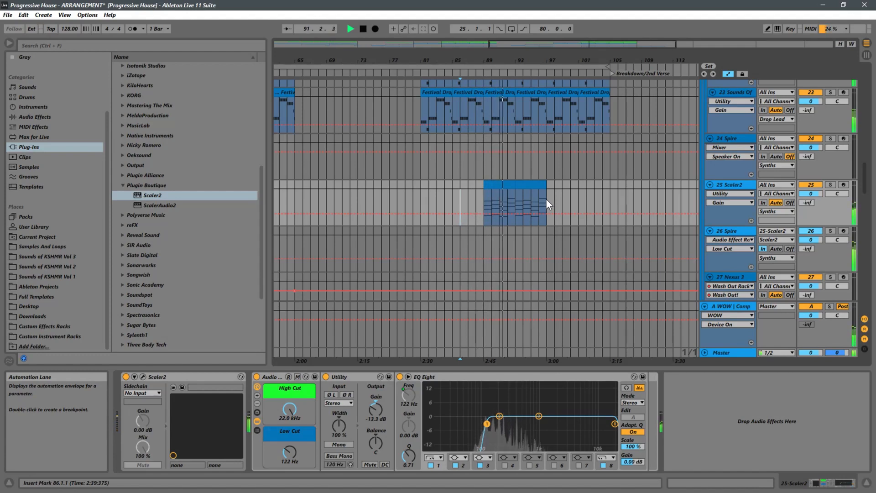
Step: Move both chord clips on the 25 Scaler2 track from bar 89 to bar 97 and play briefly from bar 97
left_click(496, 187)
left_click(526, 186, "shift")
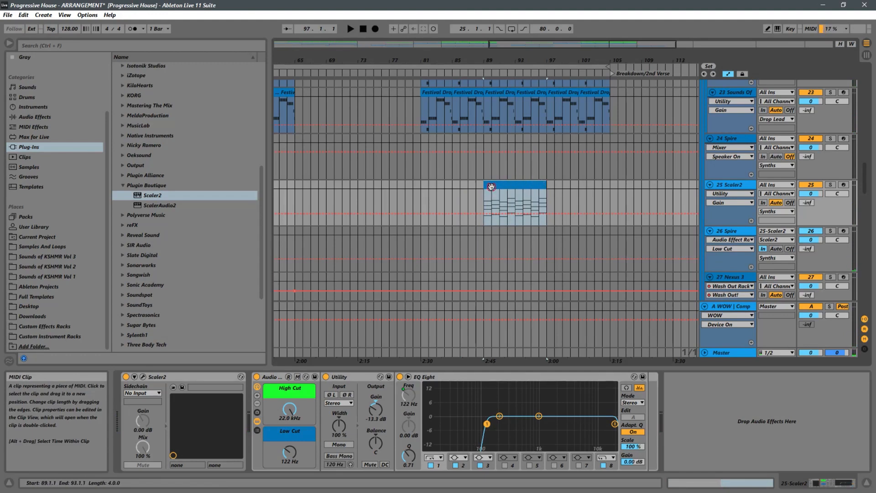
left_click_drag(491, 187, 551, 188)
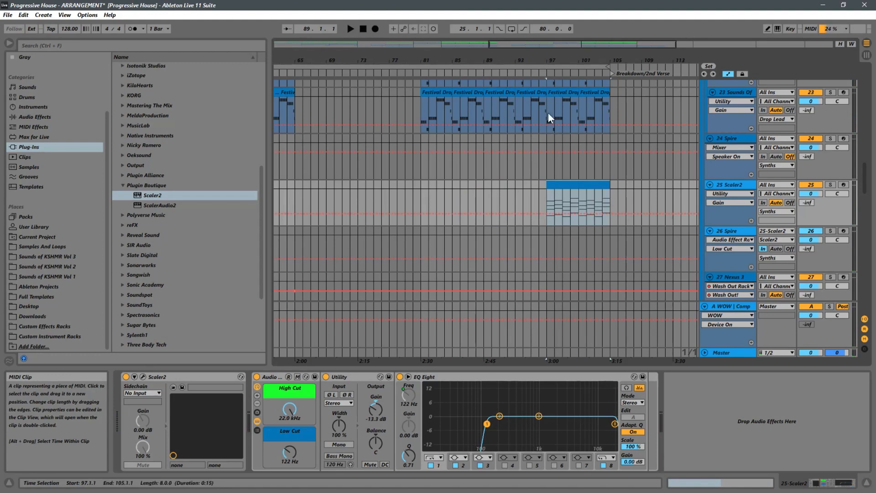
left_click(548, 203)
key("space")
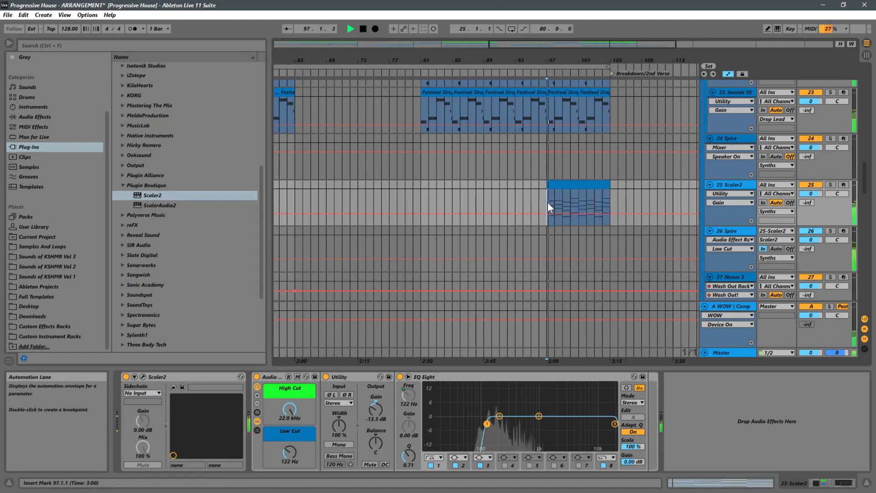
key("space")
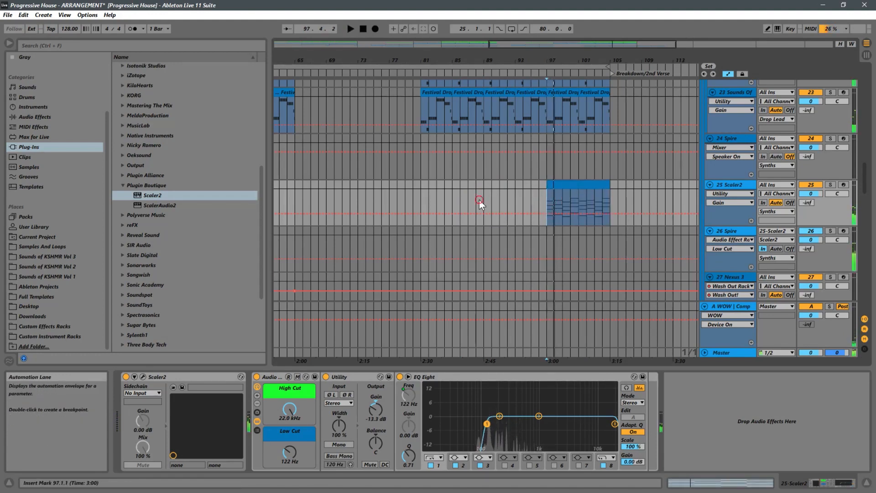
left_click(479, 200)
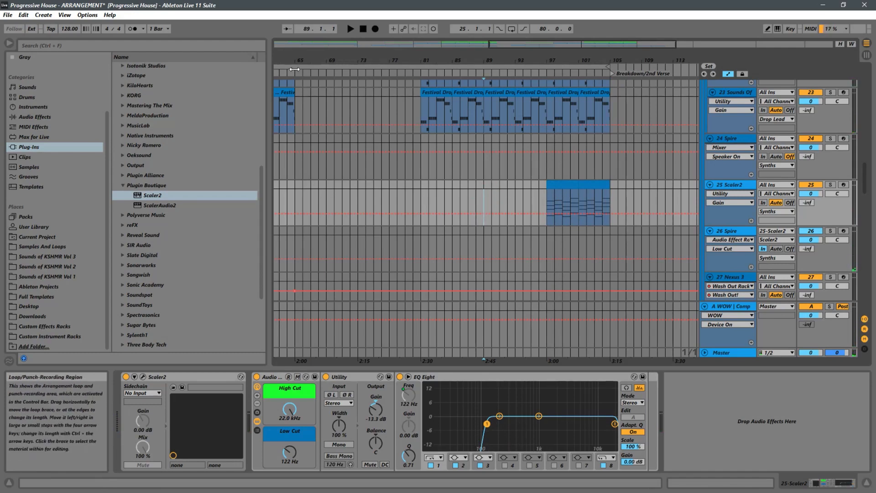
left_click_drag(305, 61, 449, 60)
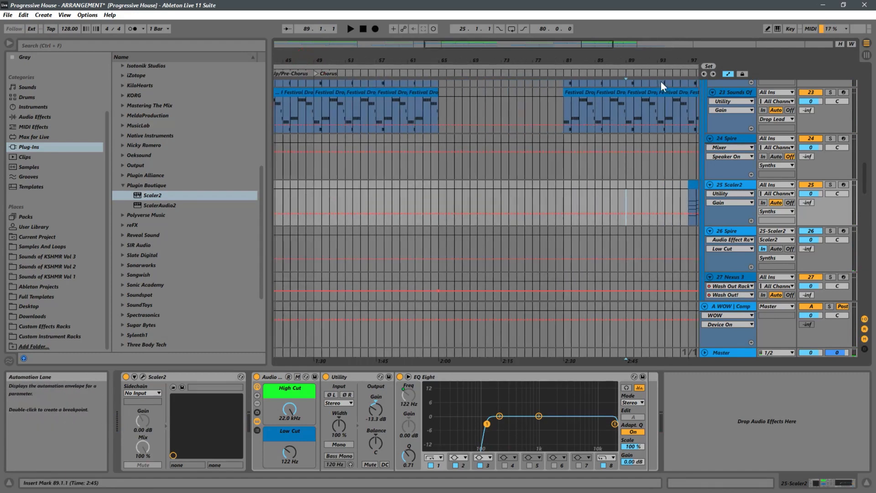
left_click_drag(563, 60, 425, 61)
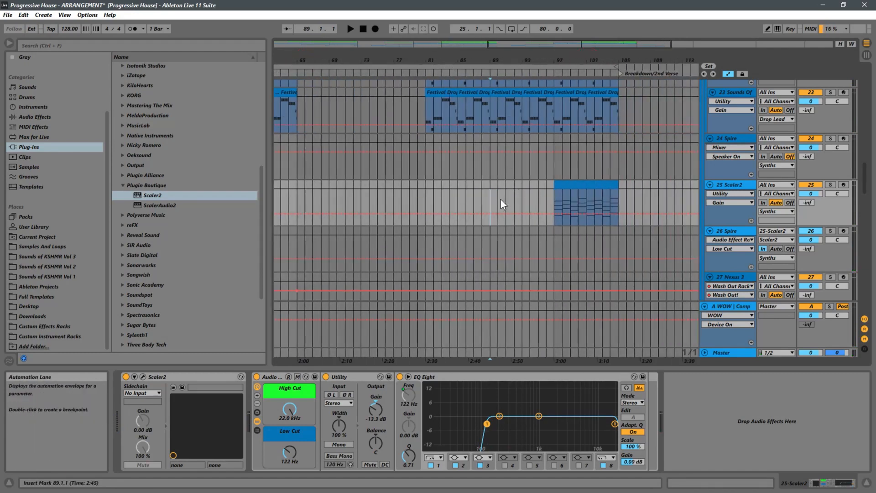
left_click_drag(491, 196, 556, 185)
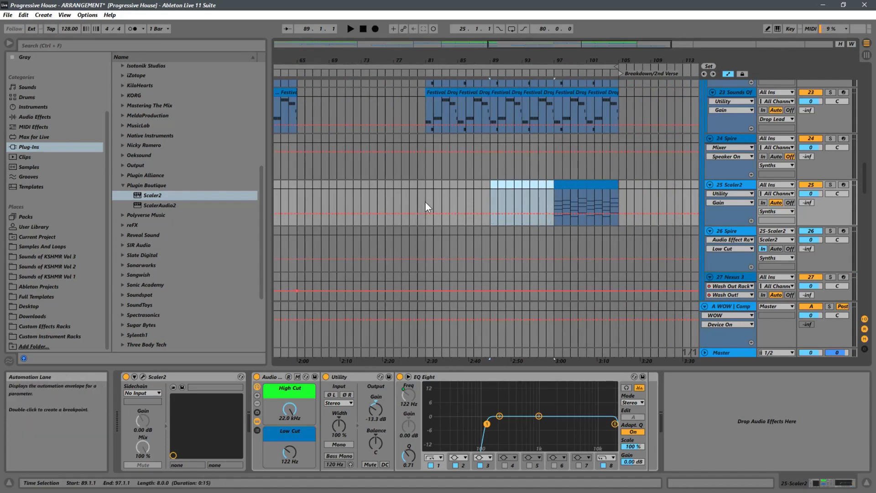
Step: Copy the two chord clips at bar 97 to bars 81 and 89 so the chords span bars 81 to 105
left_click(575, 185)
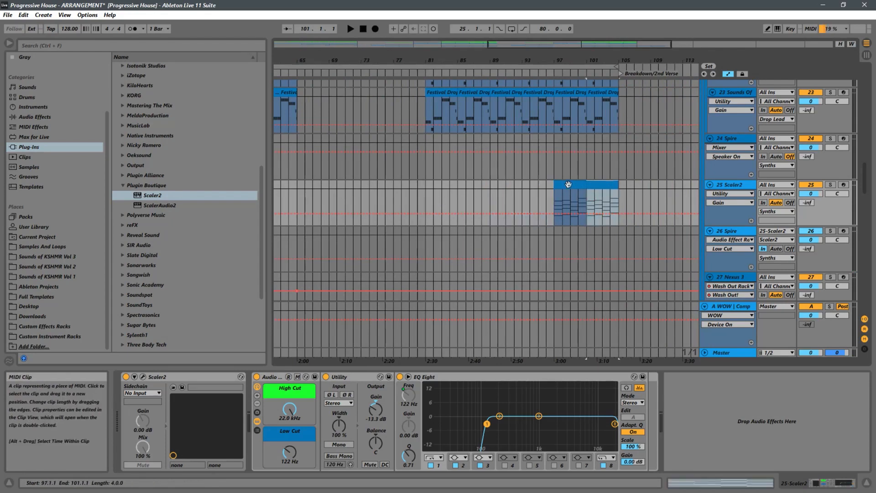
left_click_drag(552, 185, 429, 194)
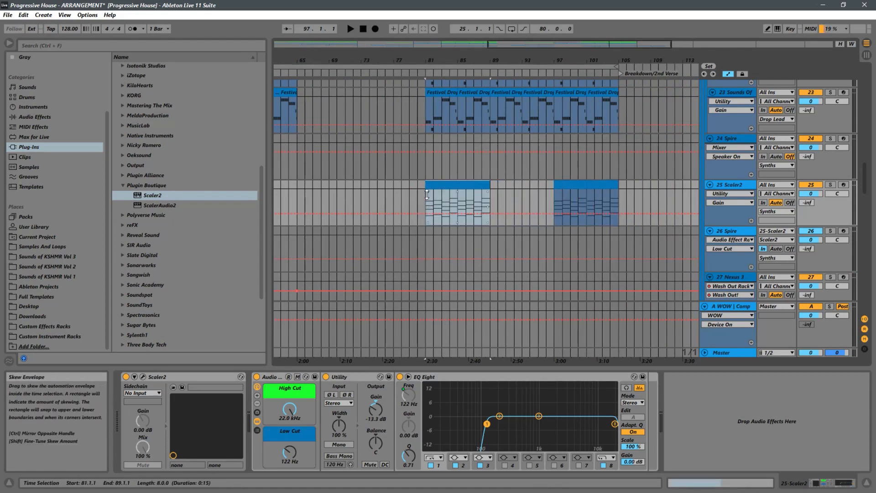
left_click(578, 184)
left_click_drag(606, 187, 541, 187)
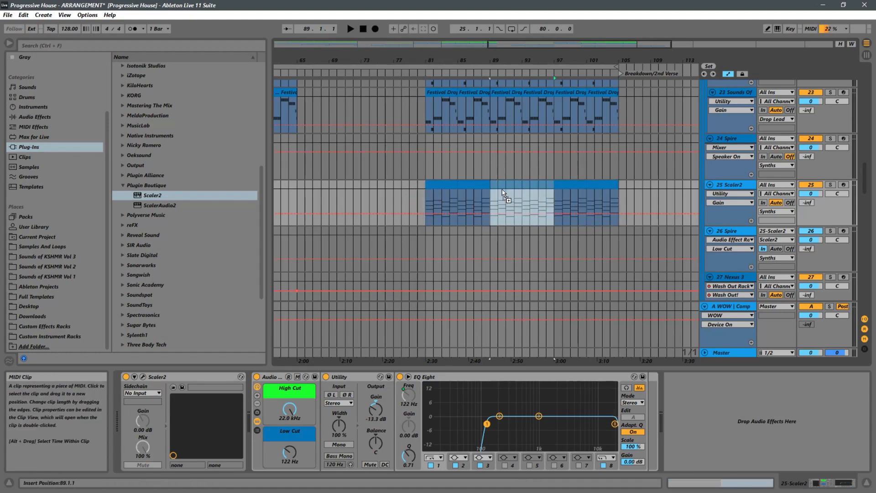
Step: Play the second drop from bar 81, soloing the 26 Spire track, and unsolo it to compare with the full mix
left_click(425, 201)
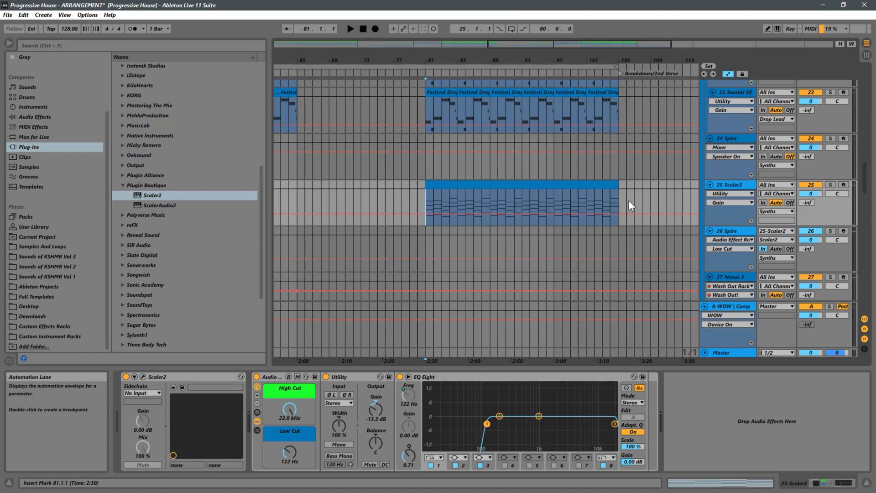
key("space")
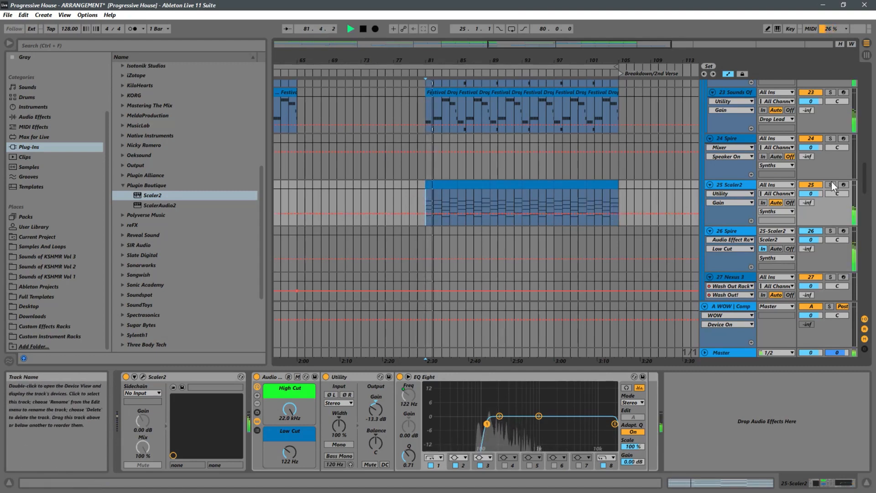
left_click(834, 232)
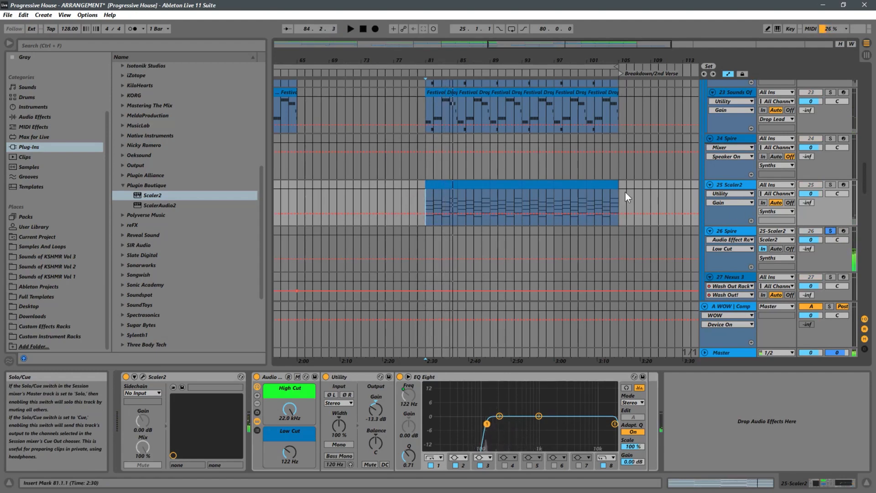
left_click(509, 197)
left_click(831, 231)
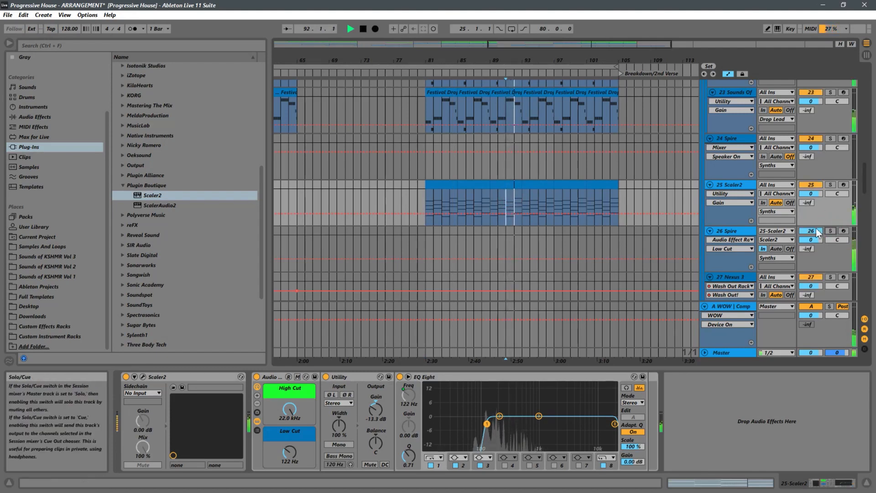
Step: Audition the second drop with start points at bars 94, 93 and 81 on the 25 Scaler2 track
left_click(530, 196)
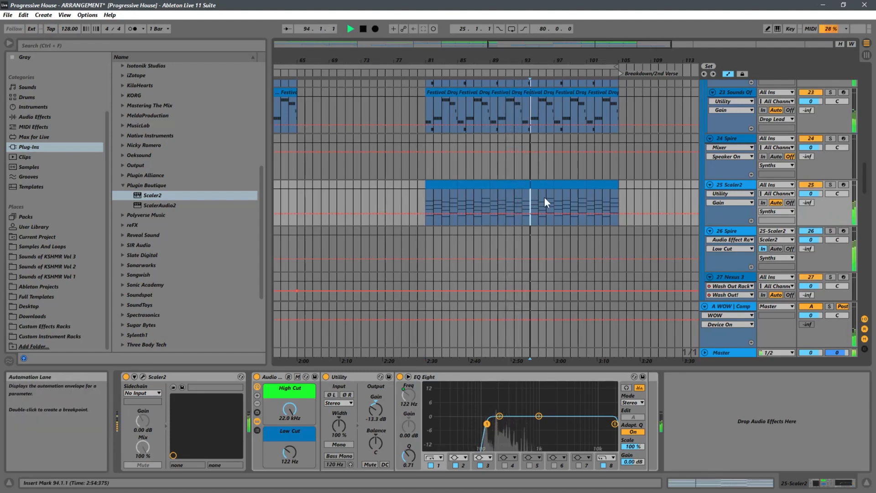
left_click(524, 198)
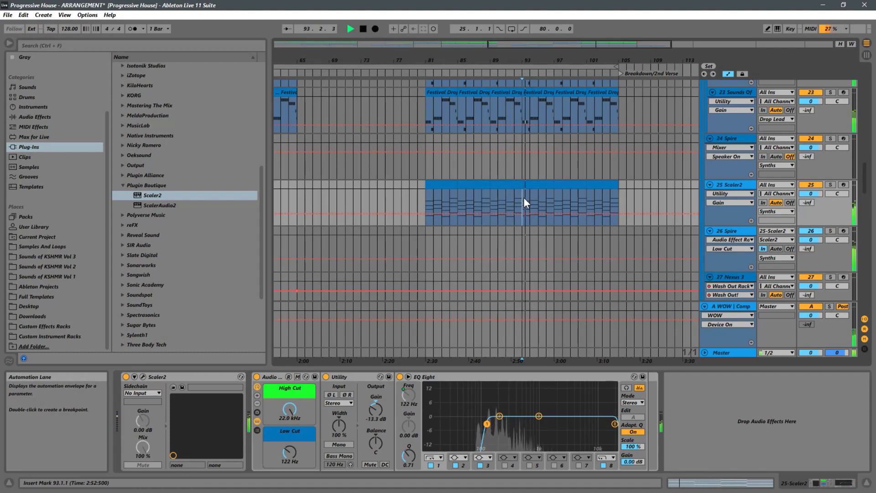
left_click(423, 204)
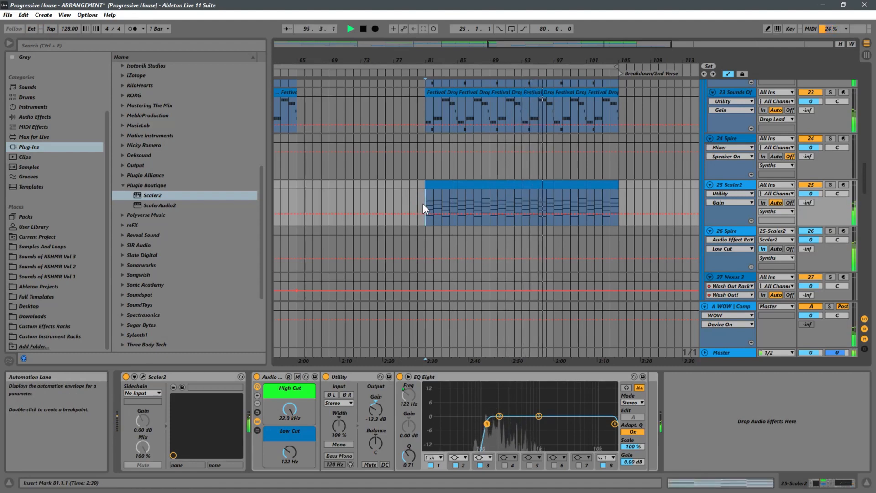
Step: Add an Auto Filter from EQ & Filters to the end of the 26 Spire track's device chain
left_click(733, 231)
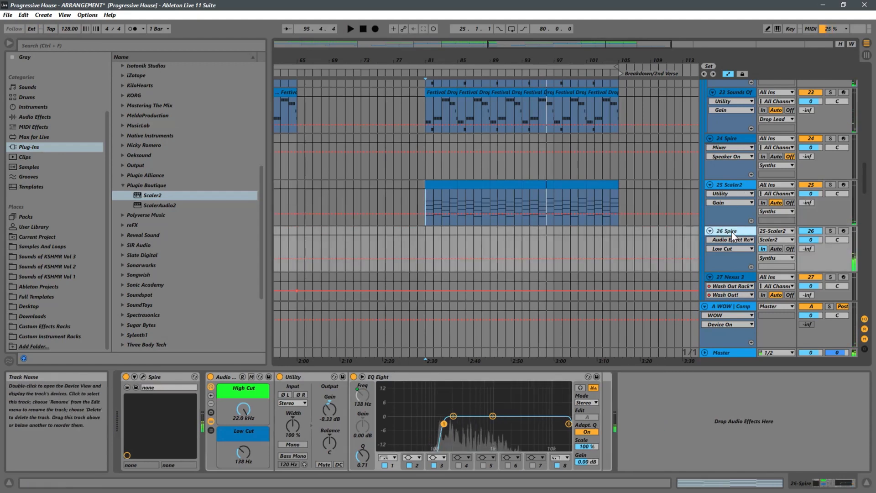
left_click(55, 118)
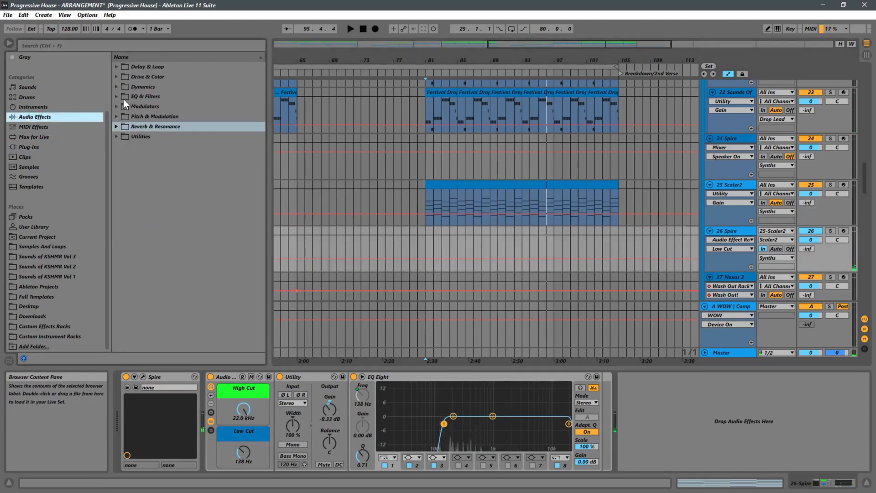
left_click(117, 127)
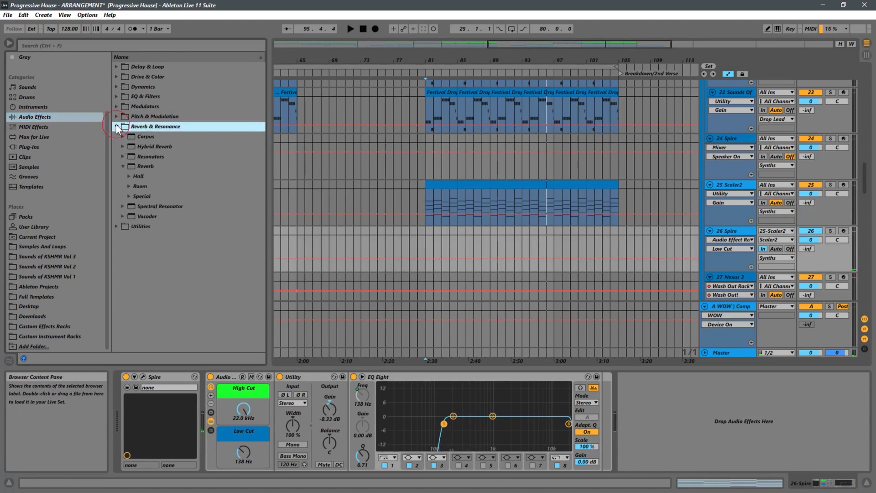
left_click(123, 167)
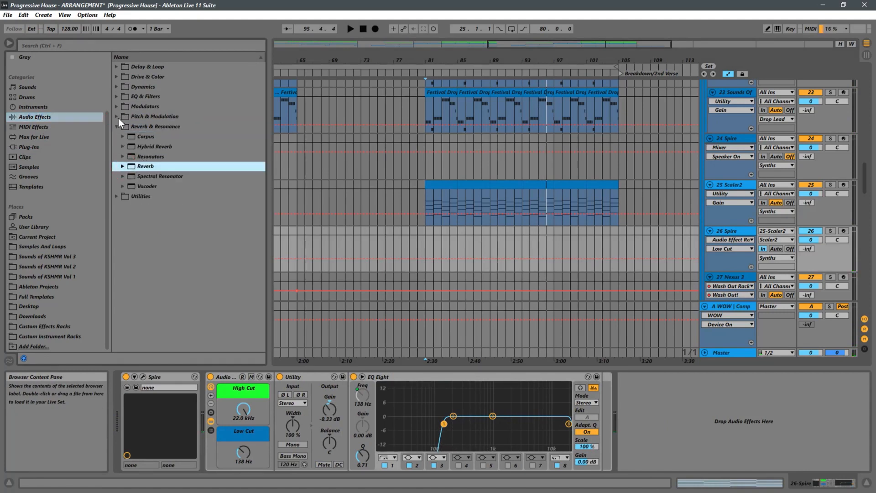
left_click(122, 95)
left_click(118, 97)
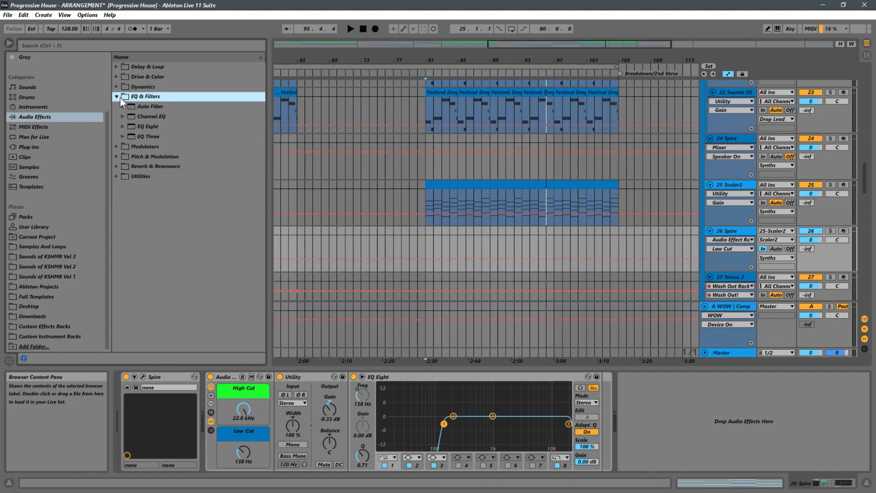
left_click_drag(157, 105, 634, 347)
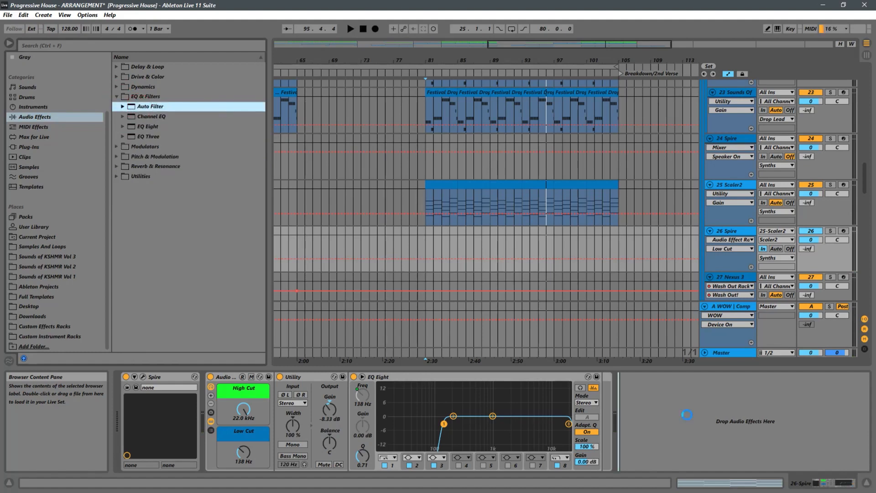
left_click_drag(687, 414, 687, 414)
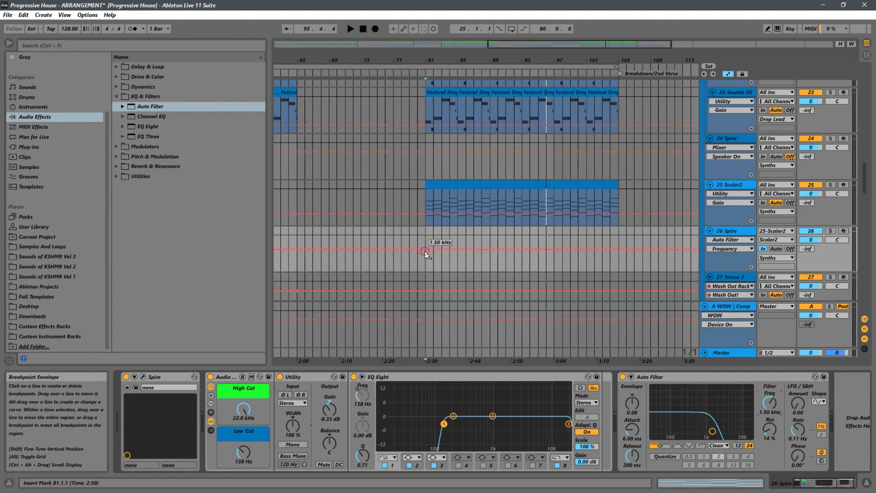
Step: Automate the Auto Filter frequency on 26 Spire to rise from a low value at bar 81 to about 19.9 kHz at bar 89
mouse_move(425, 251)
left_mouse_down()
mouse_move(431, 278)
mouse_move(425, 254)
left_mouse_up()
key("space")
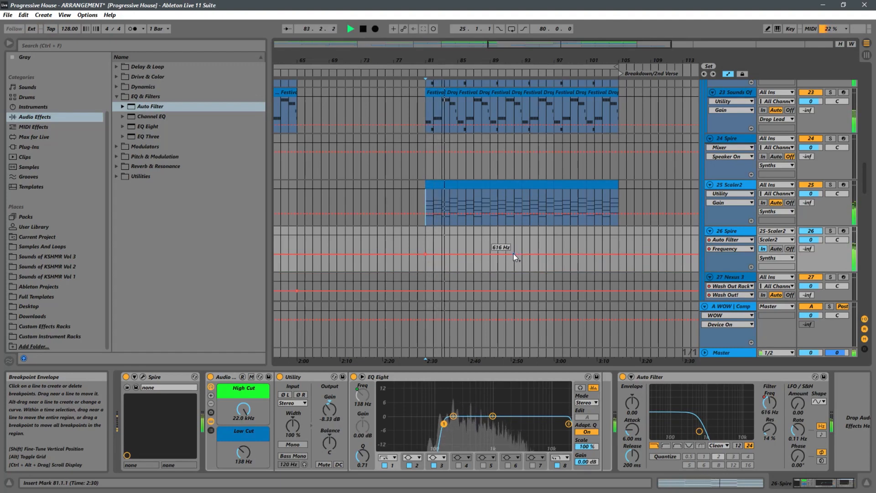
left_click(499, 253)
left_click_drag(499, 253, 489, 227)
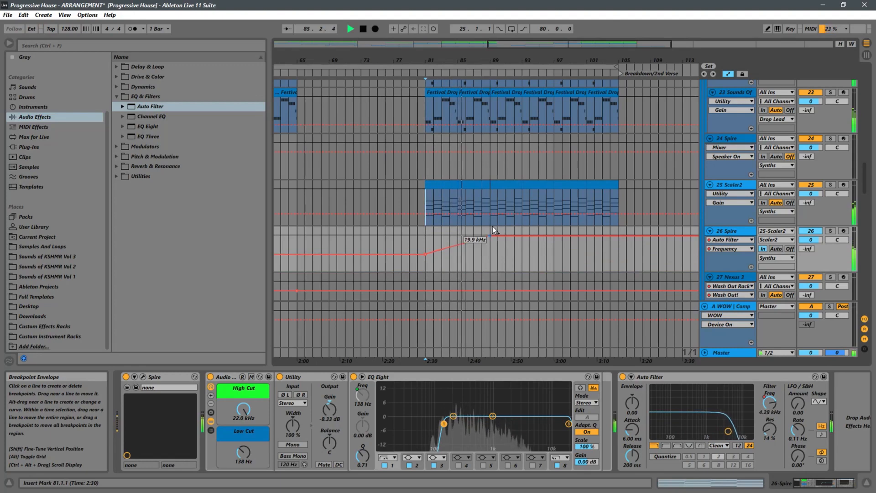
left_click_drag(423, 254, 424, 264)
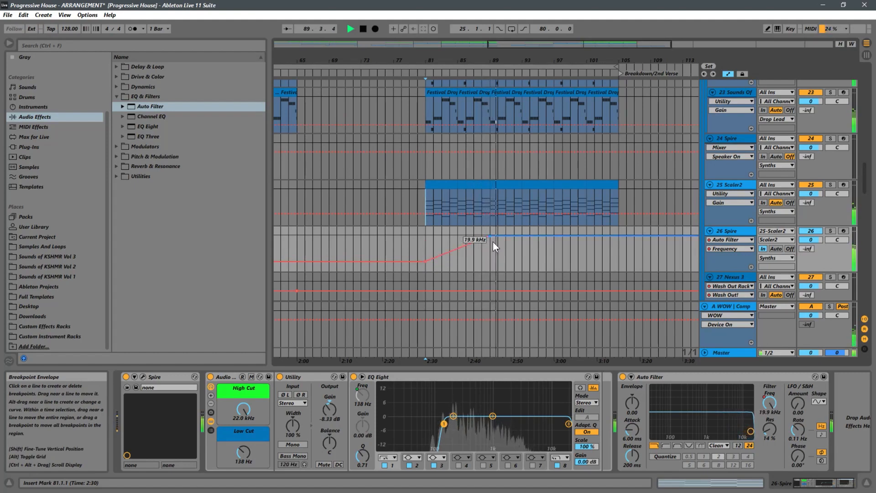
Step: Shorten the 25 Scaler2 chord clip starting at bar 85 to end at bar 88, leaving a one-bar gap before bar 89
left_click_drag(488, 55, 509, 115)
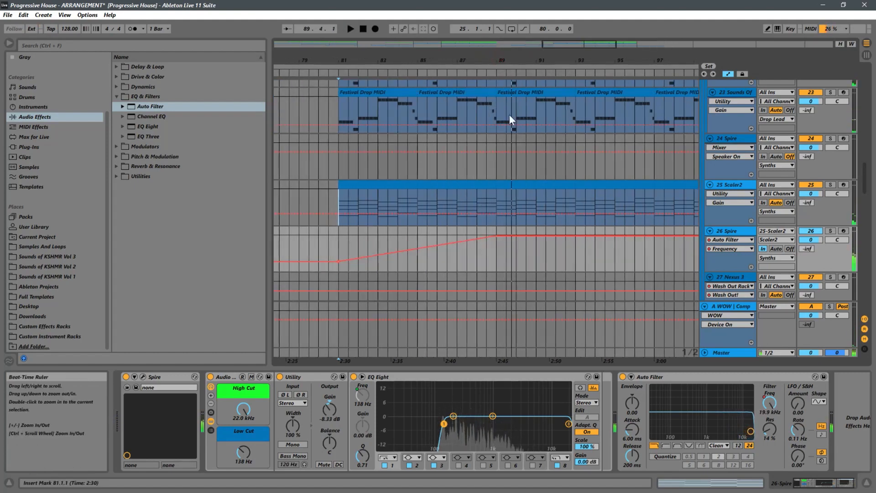
left_click(502, 187)
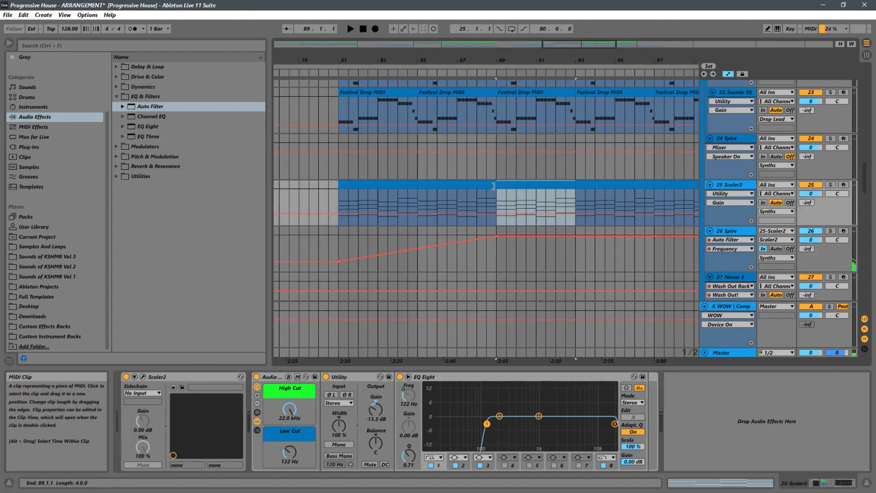
left_click_drag(493, 186, 466, 192)
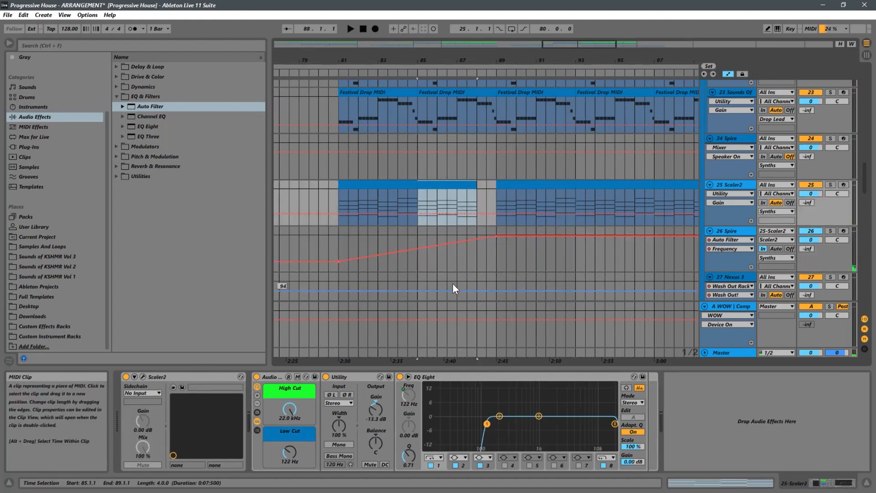
Step: Play the gap in the chords from bar 87, and replay the second drop from bar 81 to check the filter rise
left_click(453, 262)
key("space")
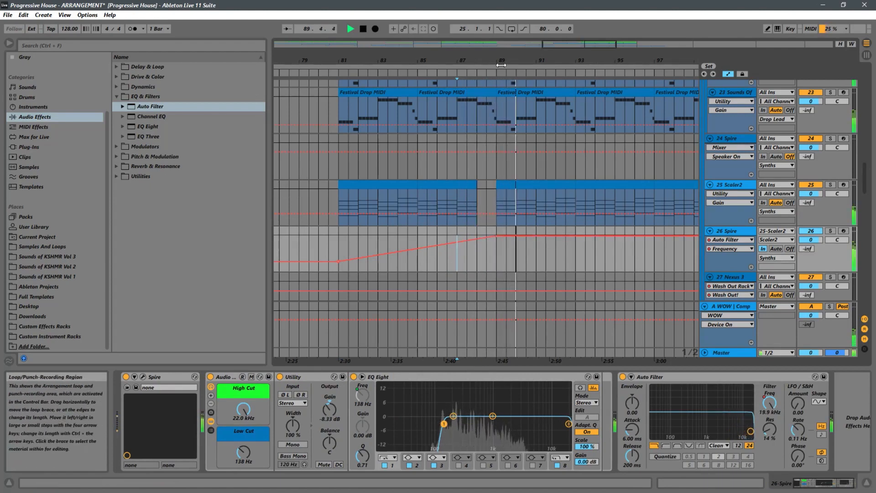
scroll(507, 45, "down", 5)
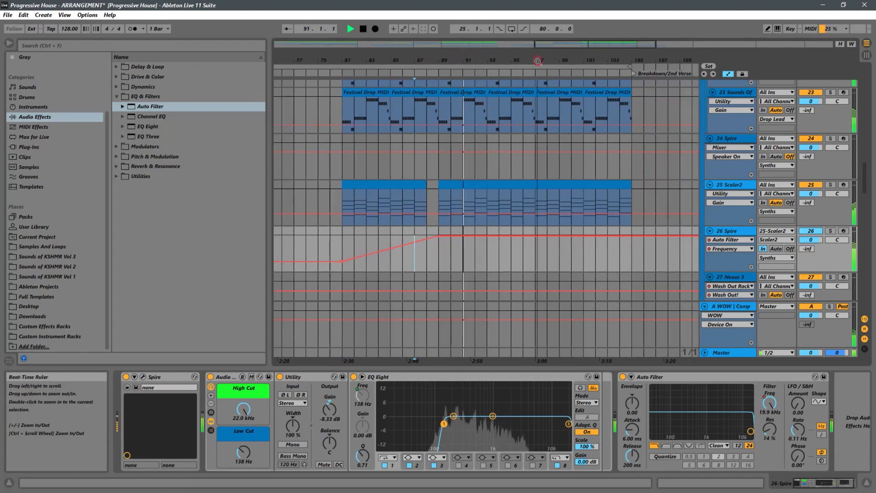
scroll(507, 45, "down", 1)
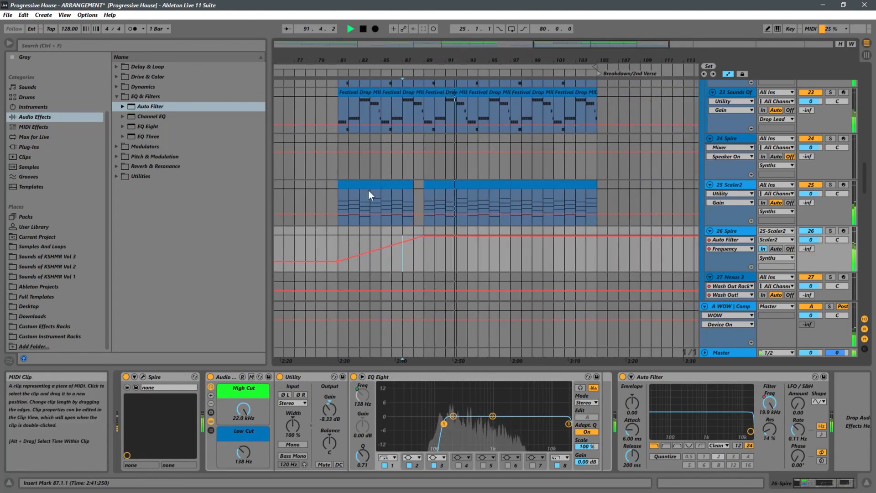
left_click(337, 201)
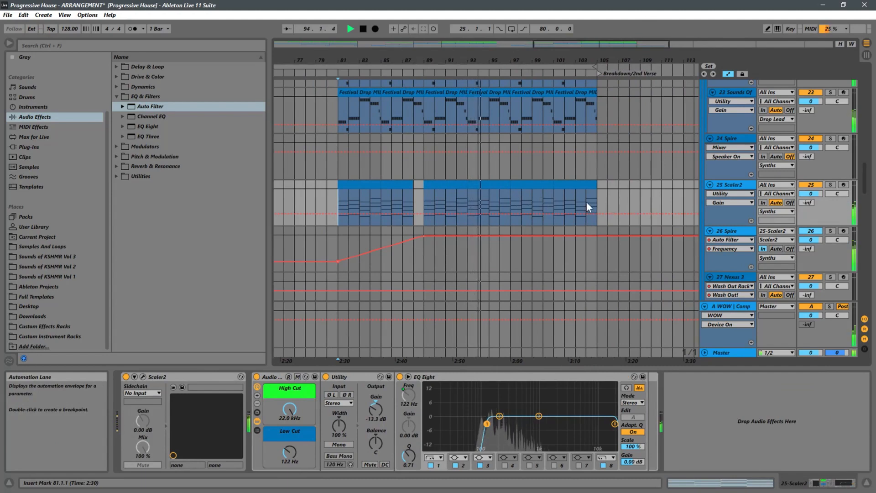
key("space")
key("space")
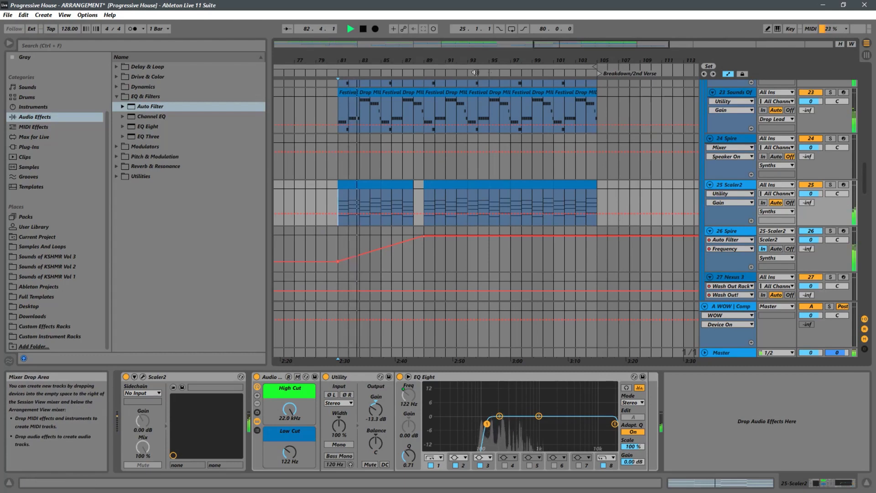
left_click_drag(420, 56, 482, 56)
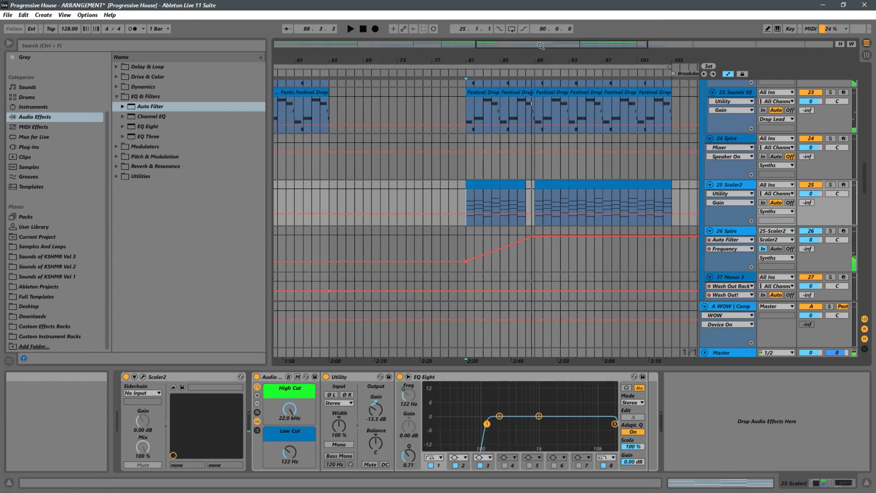
Step: Automate the 25 Scaler2 track's Speaker On to switch off between bars 88 and 89
left_click_drag(541, 46, 554, 210)
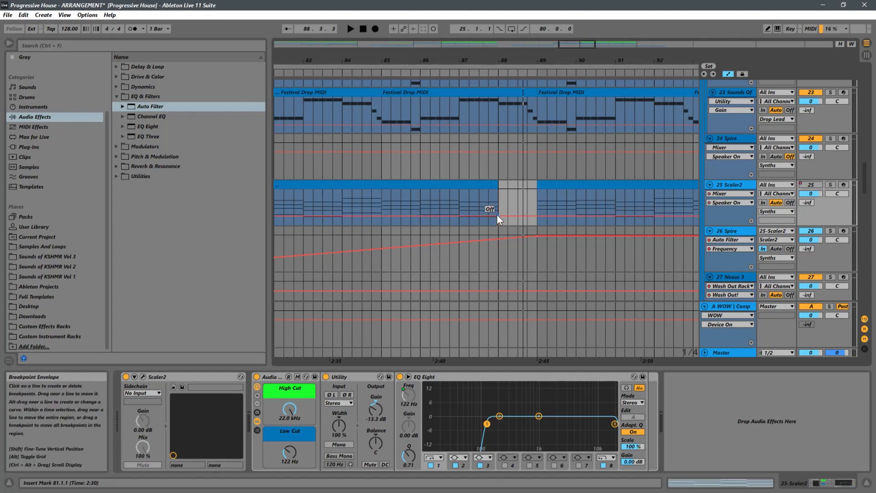
left_click_drag(494, 214, 492, 189)
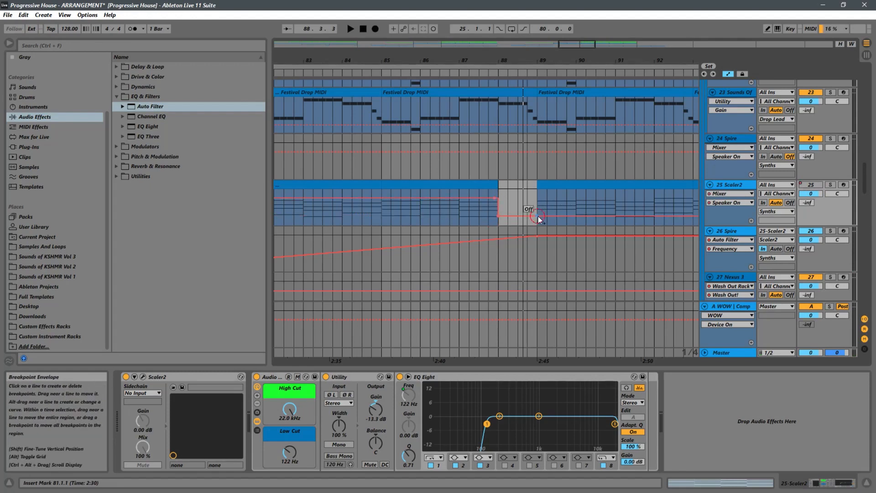
left_click_drag(546, 213, 531, 195)
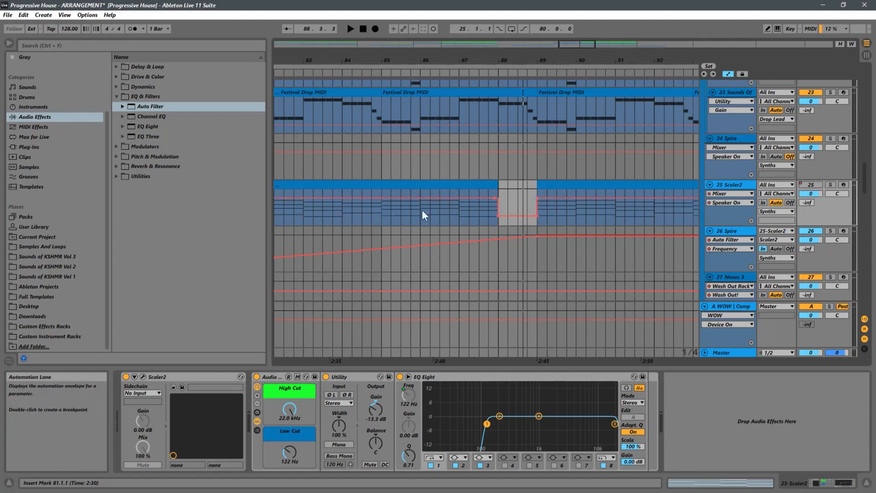
Step: Play from the middle of bar 83 through the gap at bar 88 to check the muted section, and stop playback
left_click(327, 217)
key("space")
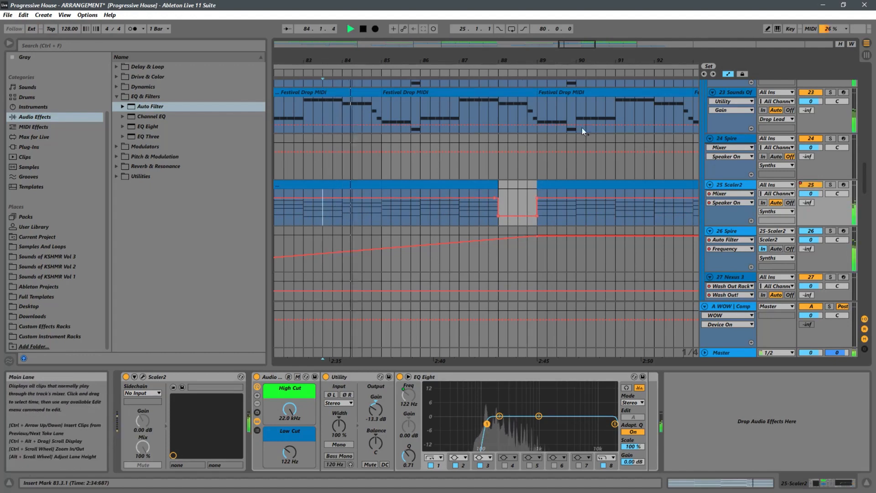
left_click_drag(547, 55, 482, 6)
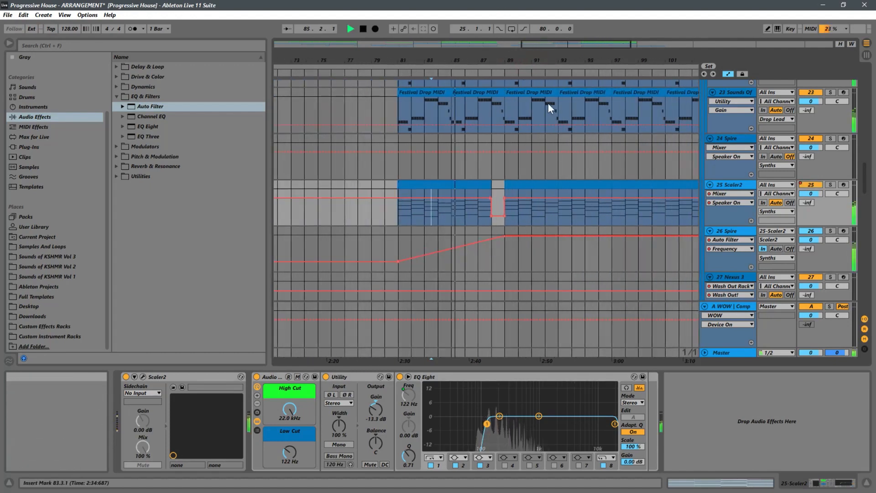
left_click_drag(531, 56, 501, 94)
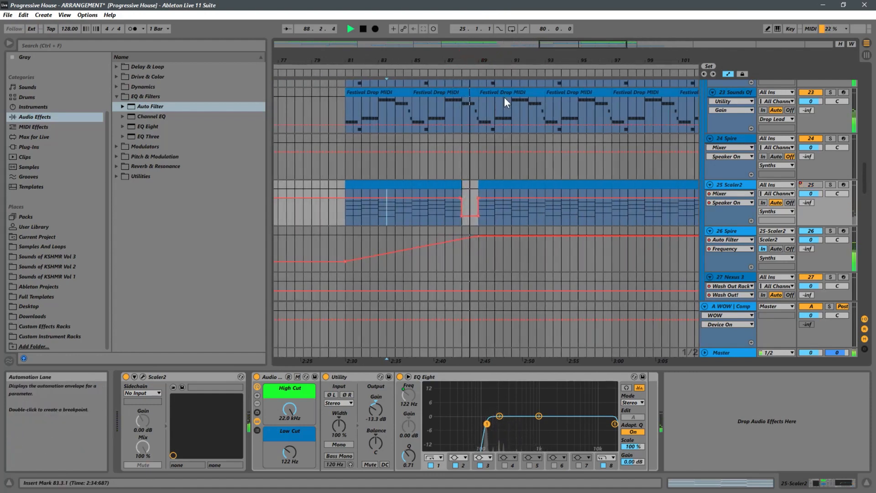
key("space")
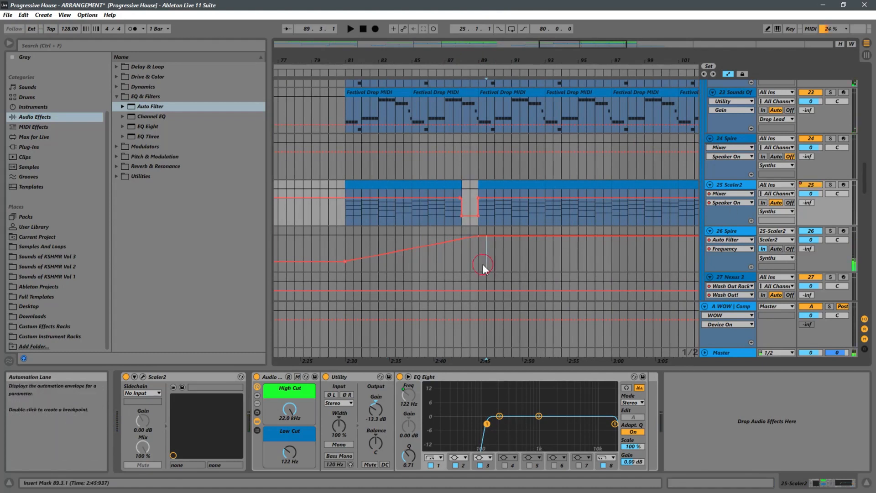
Step: Automate the 26 Spire track's Speaker On to switch off between bars 88 and 89, and play from the middle of bar 84
left_click(484, 264)
left_click(812, 232)
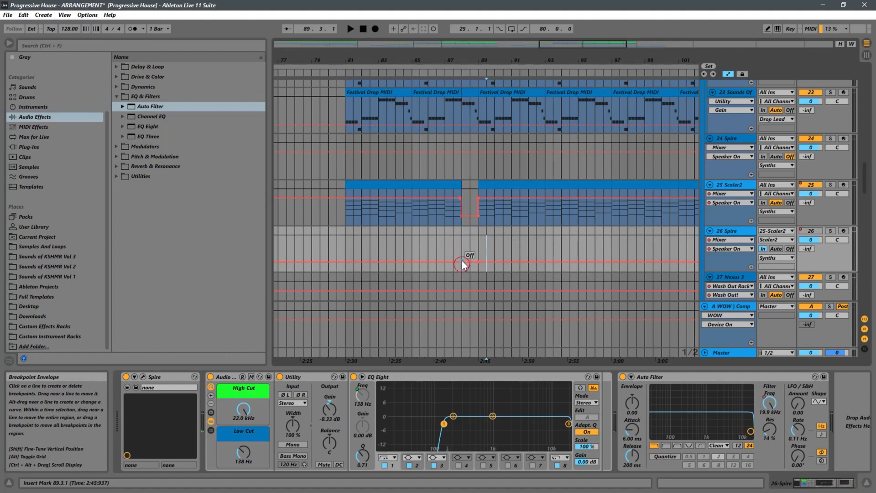
left_click_drag(462, 261, 478, 244)
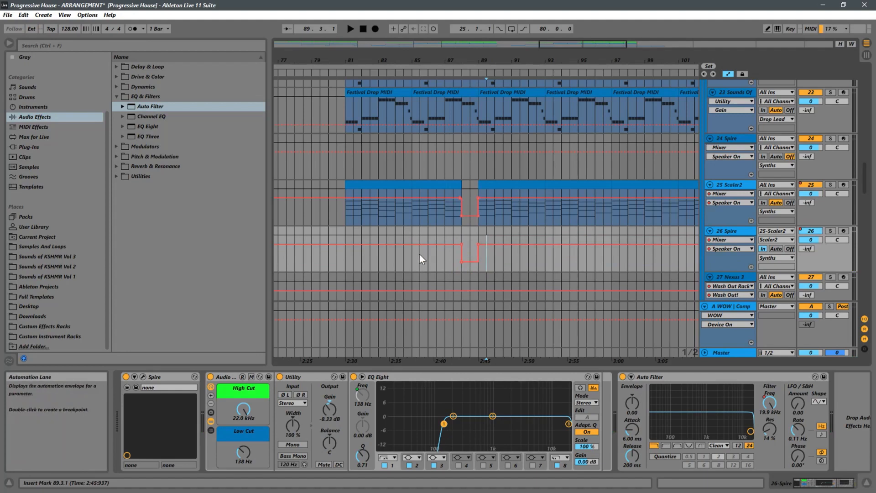
left_click(404, 264)
key("space")
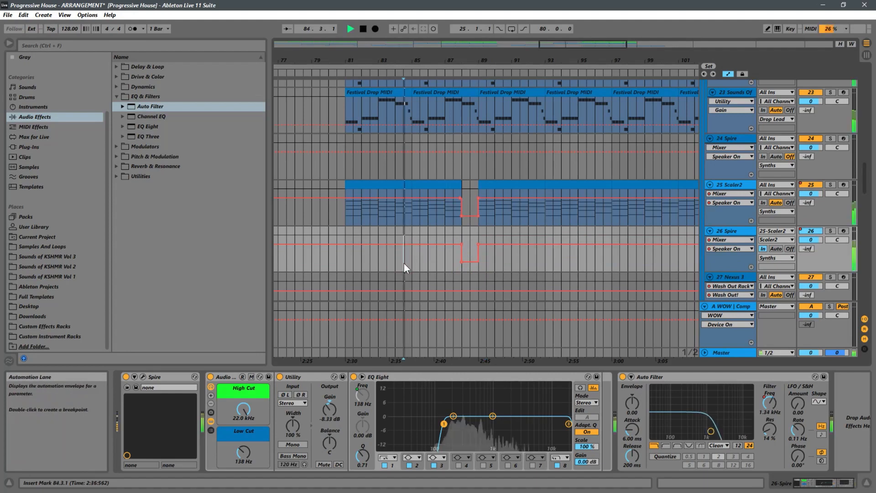
Step: Remove the switched-off section between bars 88 and 89 from the 25 Scaler2 Speaker On automation, and play the drop from bar 81
left_click(479, 217)
left_click(463, 217)
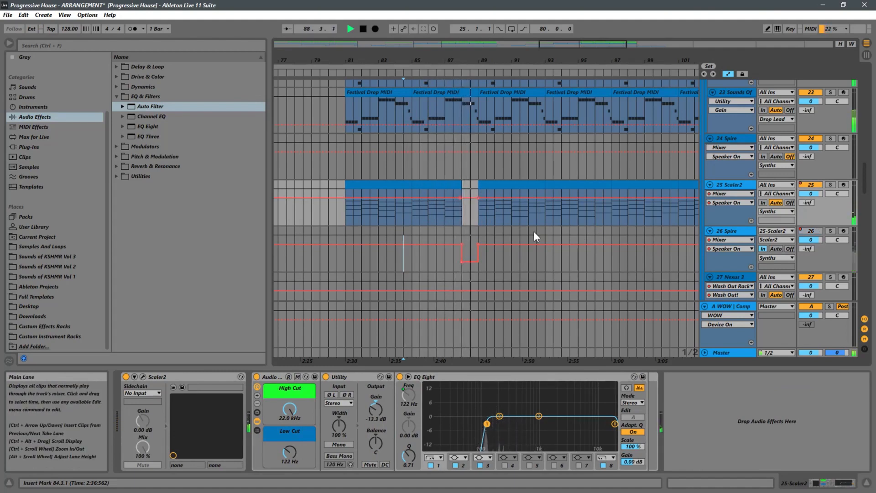
left_click(349, 254)
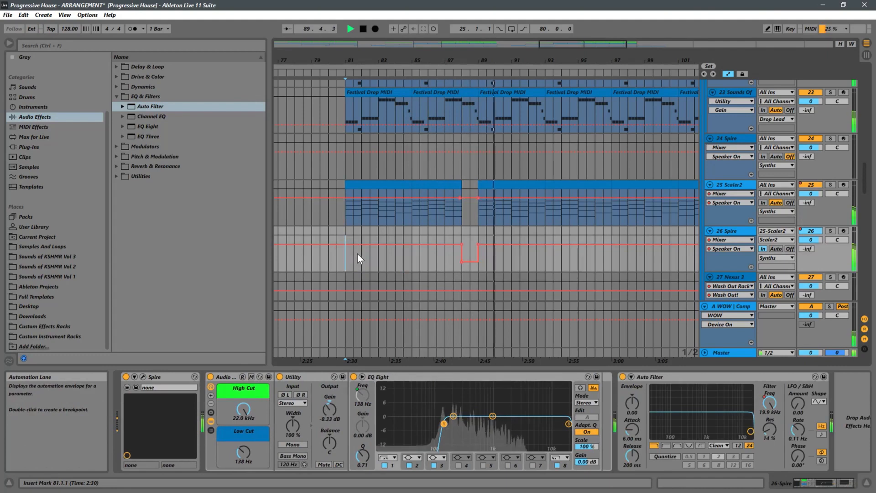
left_click(347, 217)
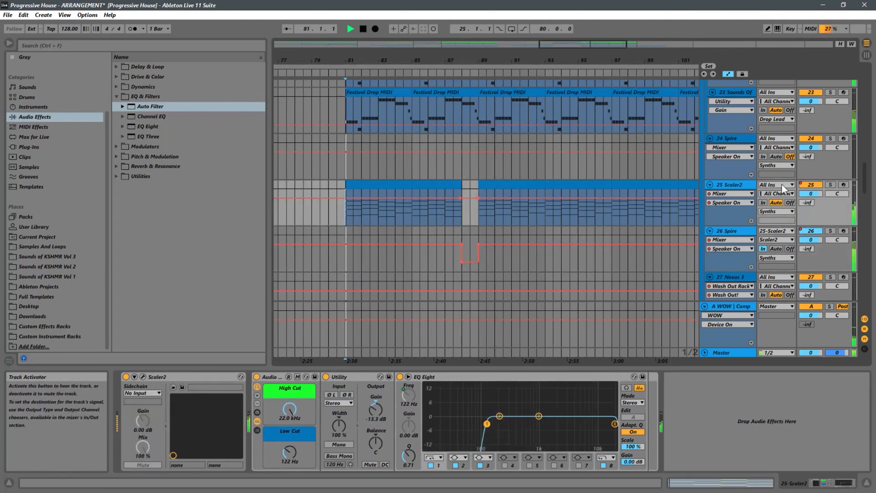
Step: Open the Scaler 2 plug-in on the 25 Scaler2 track to view its interface, and close it again
left_click(742, 188)
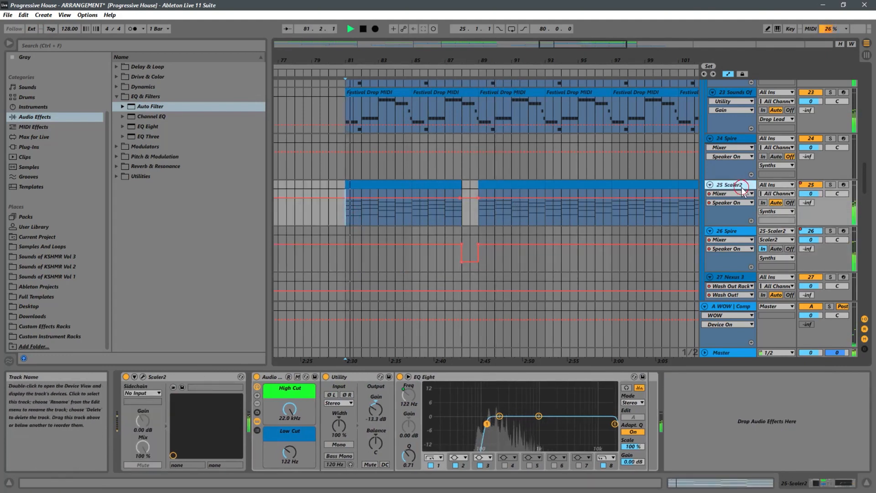
left_click(142, 377)
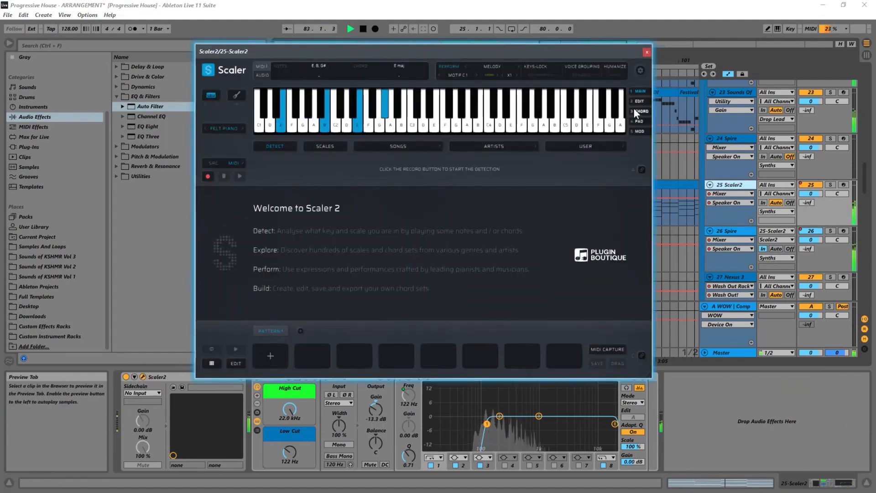
left_click(646, 52)
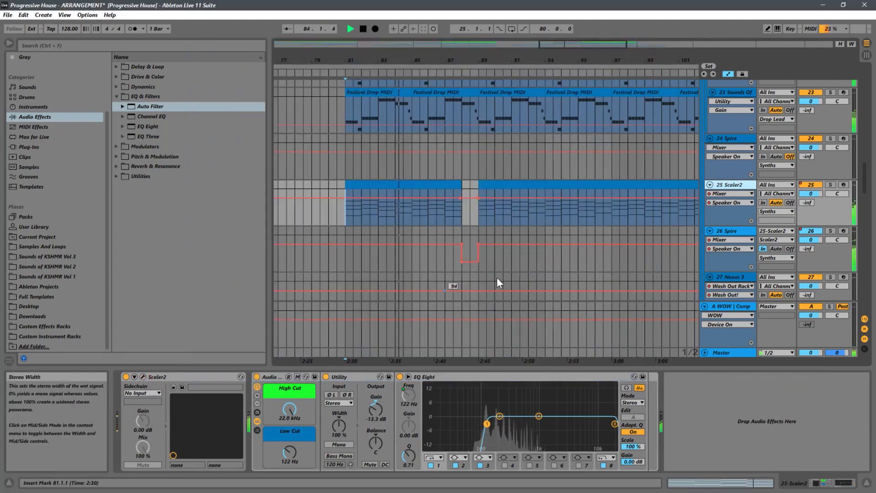
Step: Switch the 26 Spire track's preset to PL Classique, play the drop from bar 81, and move the plug-in window off the Scaler2 clips
left_click(726, 232)
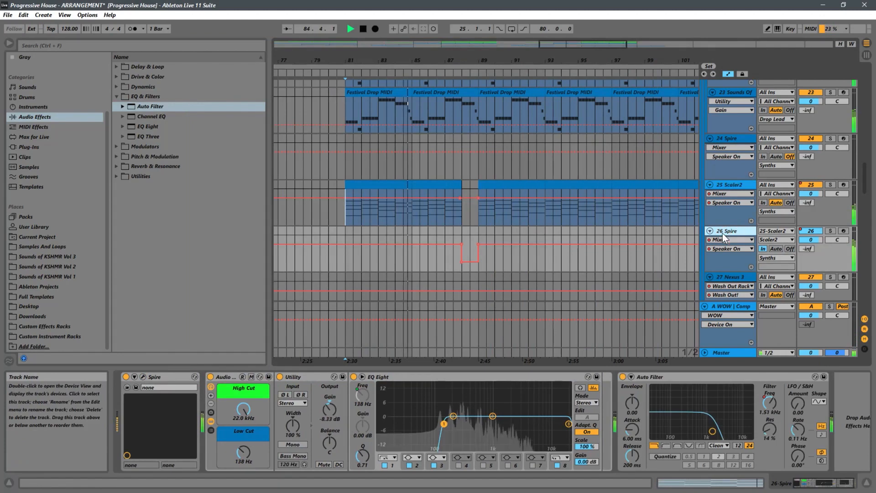
left_click(146, 376)
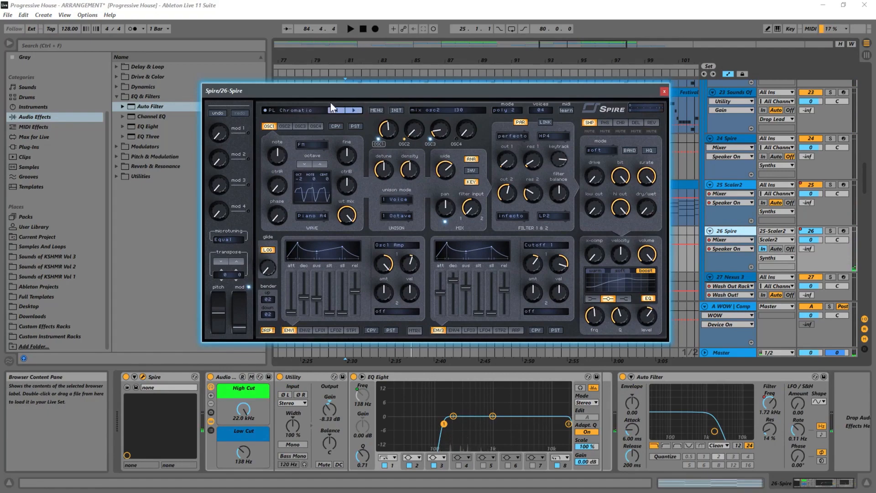
left_click(355, 109)
key("space")
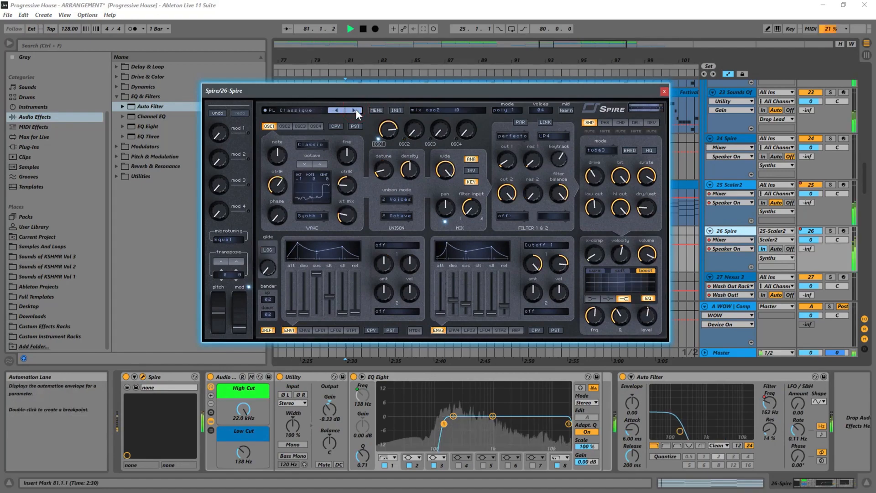
left_click_drag(433, 90, 454, 255)
left_click(350, 215)
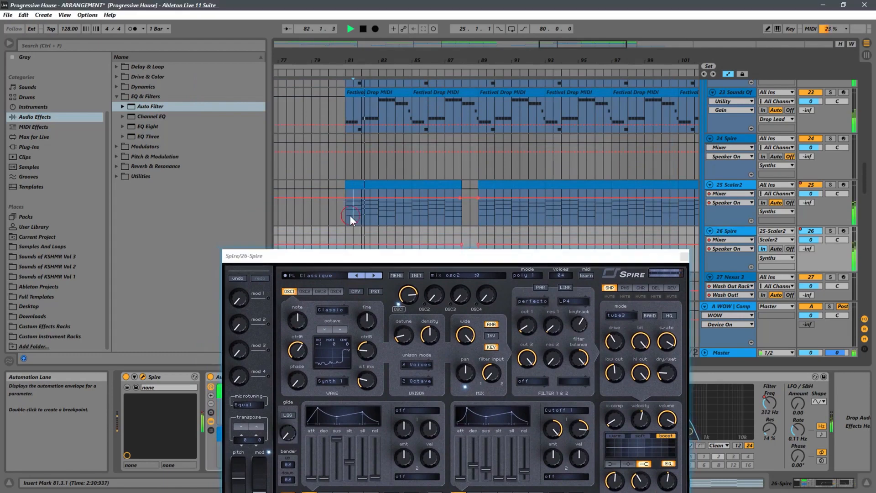
Step: Solo the 25 Scaler2 track to hear it from bar 89, and select bars 89 to 94 of its clip
left_click(831, 185)
left_click(483, 215)
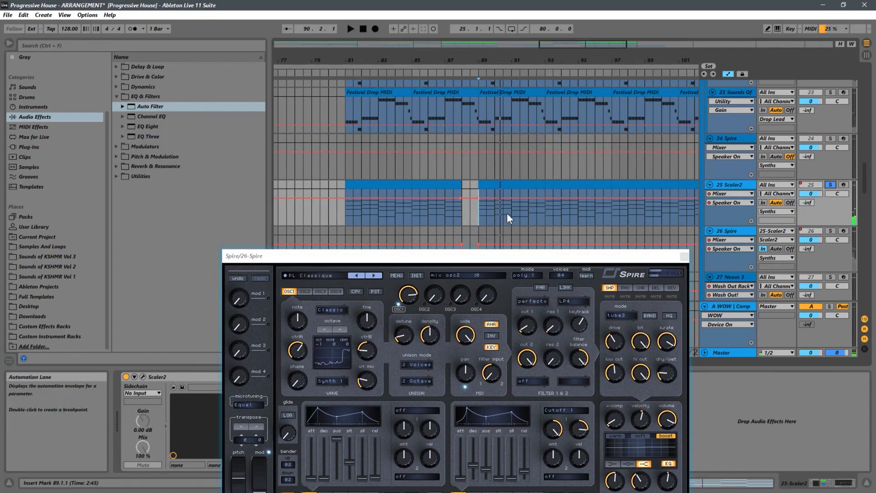
left_click_drag(479, 216, 562, 213)
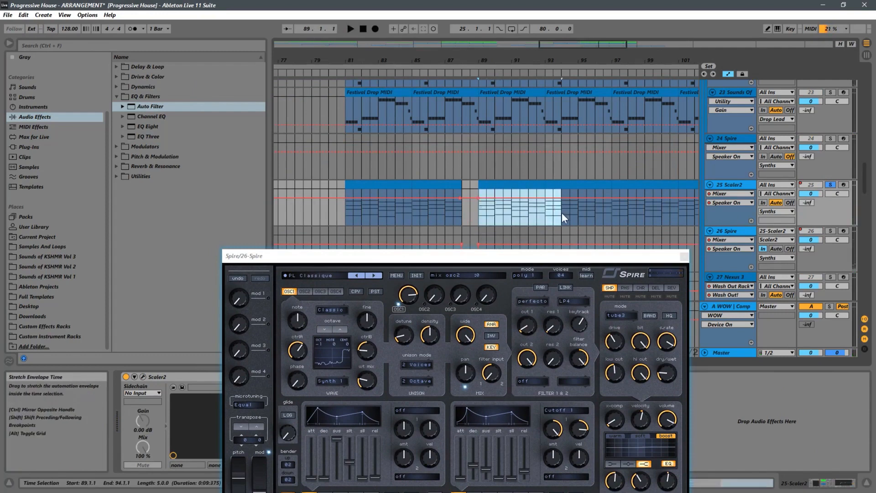
scroll(576, 206, "down", 3)
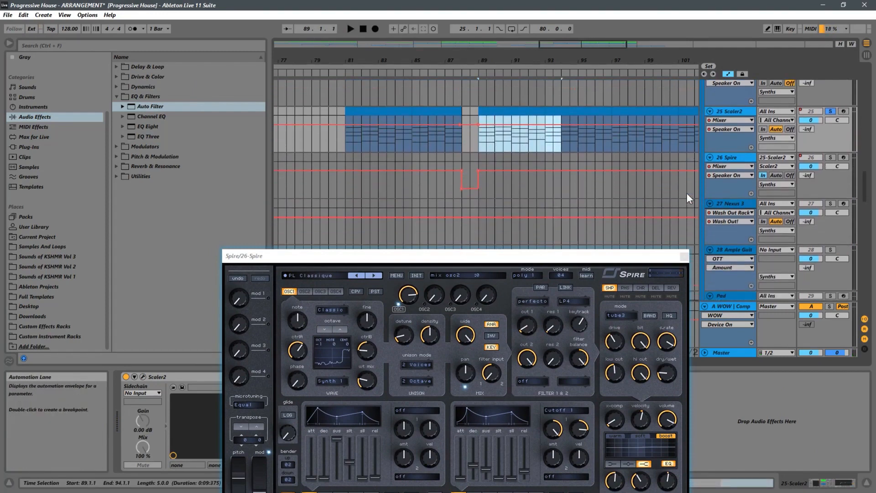
Step: Solo the 26 Spire track and play its pluck alone from bar 89, with the Spire window moved clear of the mixer
left_click(727, 158)
scroll(727, 160, "down", 2)
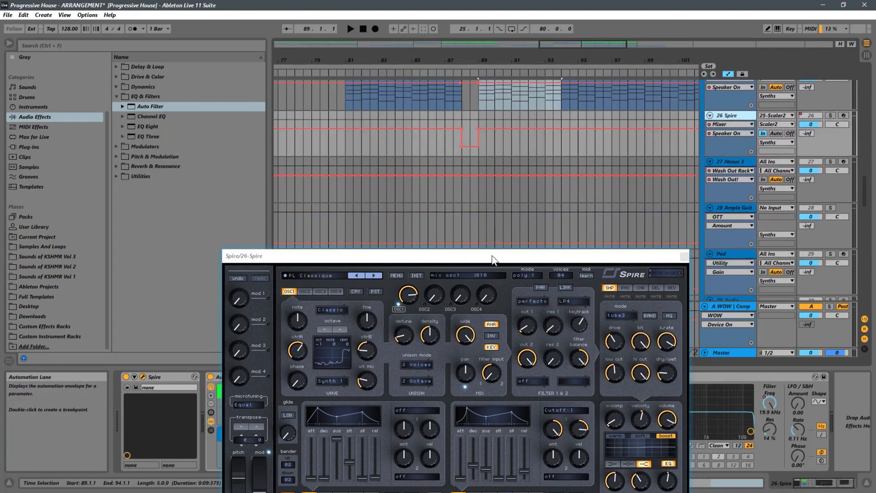
left_click_drag(493, 256, 376, 110)
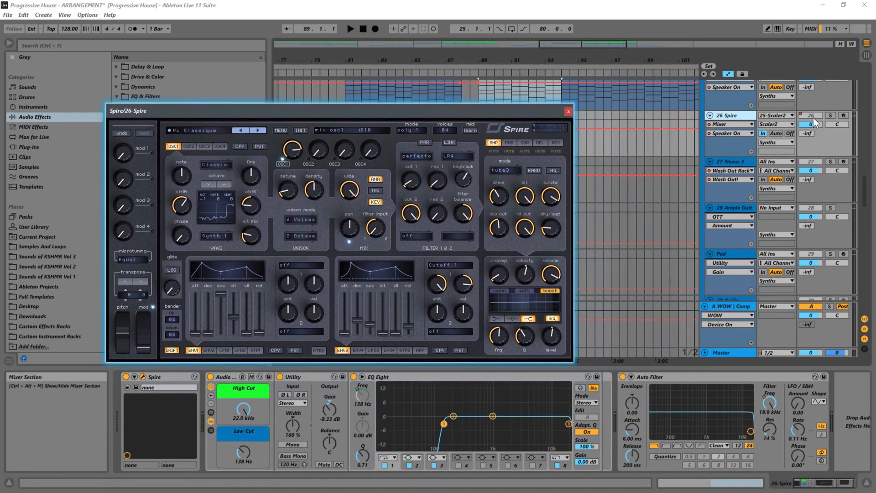
left_click(829, 115)
key("space")
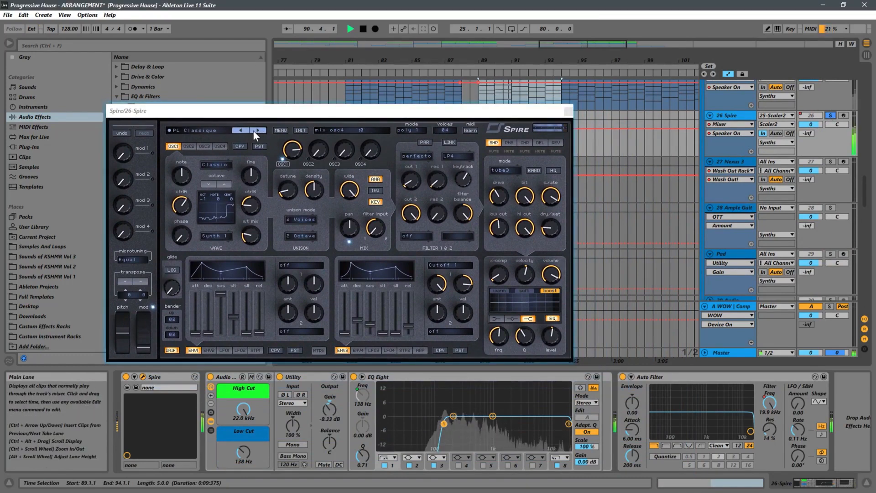
Step: Unsolo the 26 Spire track, switch its preset to PL Clooker 2 DP, and close the Spire window
left_click(831, 116)
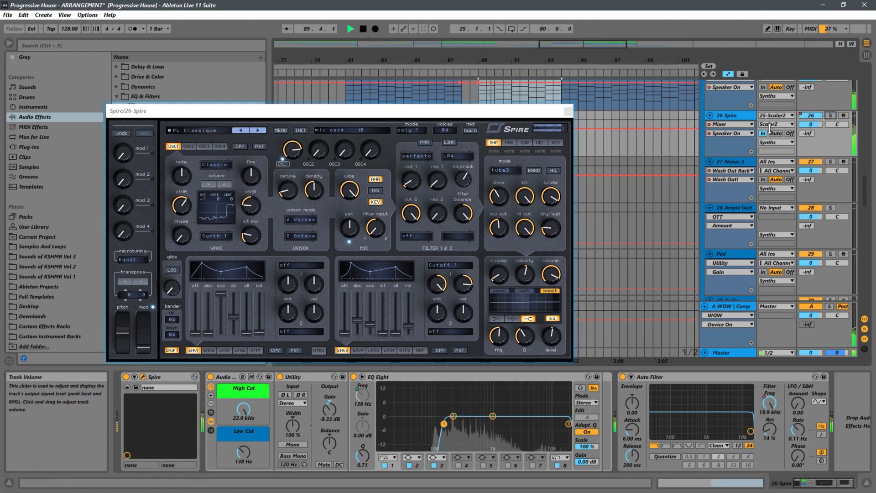
left_click(258, 131)
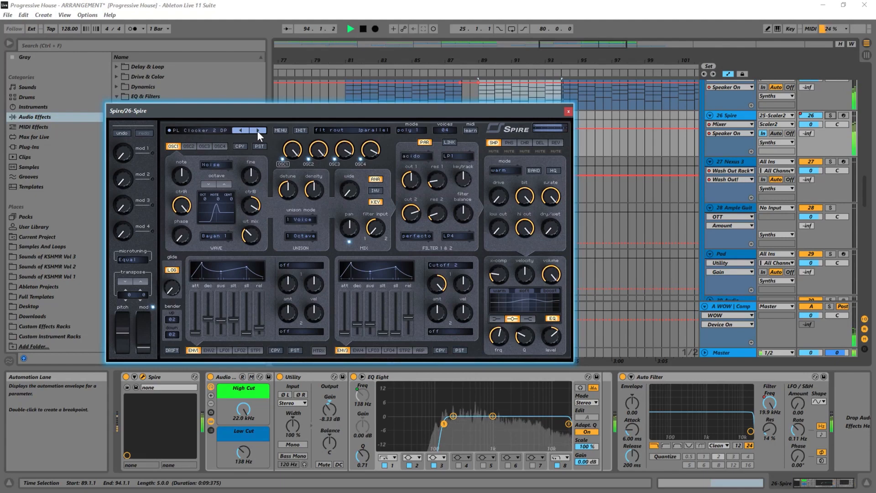
left_click(568, 112)
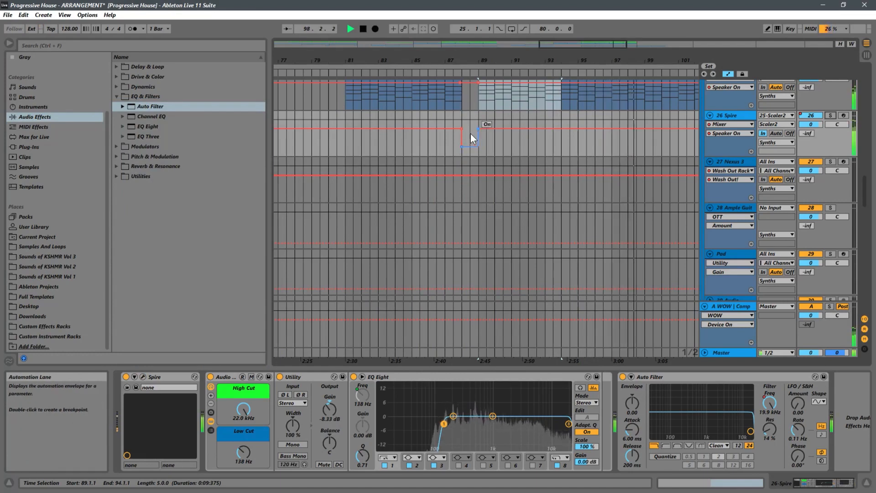
Step: Play the full mix from bar 81 to review the Scaler2 and Spire layer across the whole second drop
left_click(442, 142)
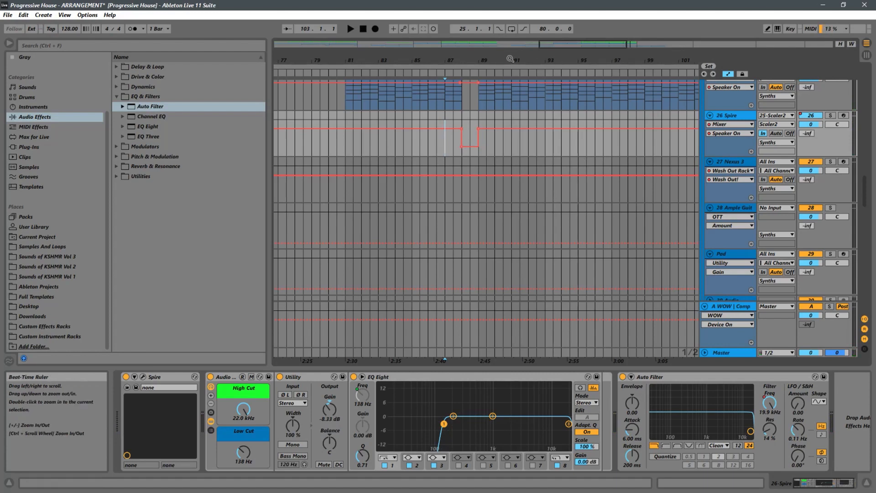
left_click_drag(517, 58, 492, 4)
scroll(458, 239, "up", 2)
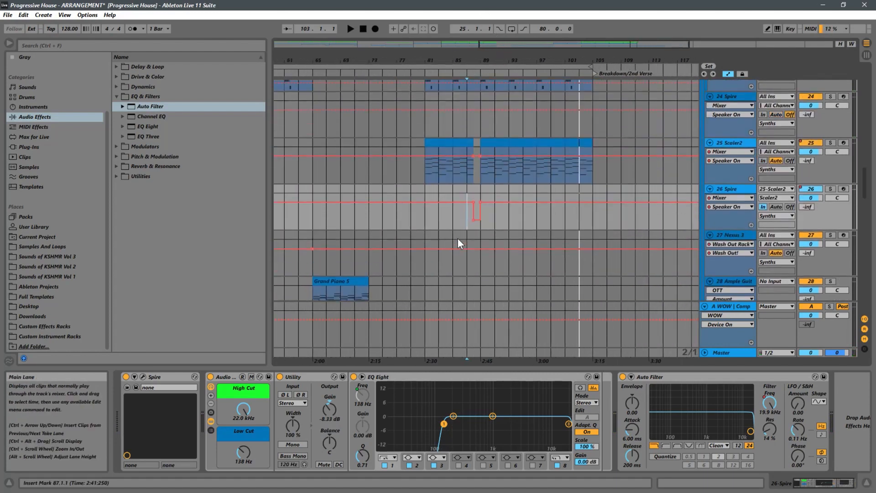
left_click(423, 172)
key("space")
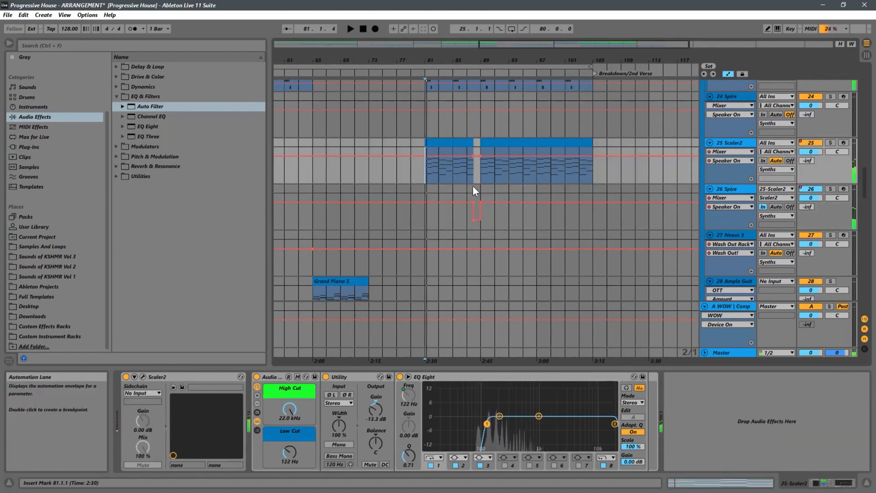